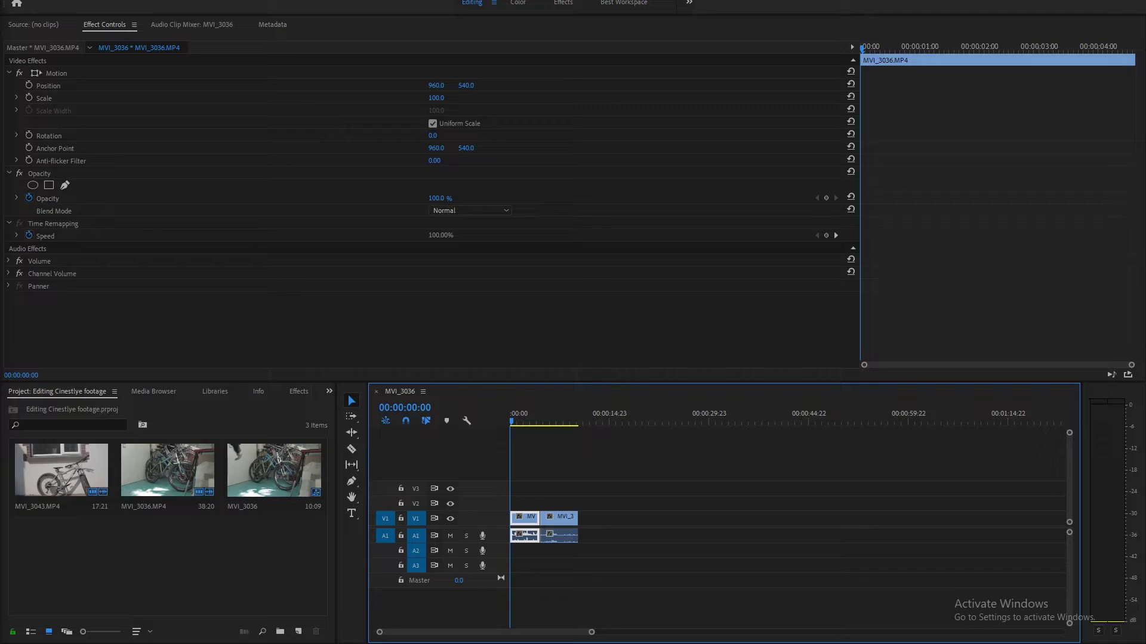
Step: Switch to the Color workspace and preview the second clip in the timeline
left_click(515, 4)
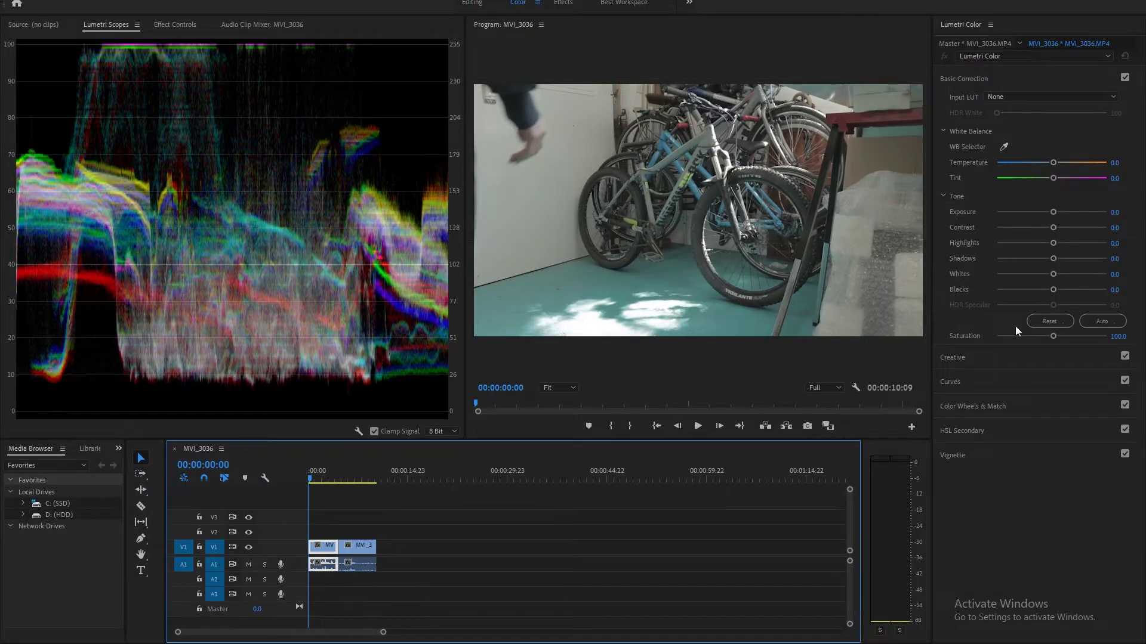
left_click(963, 76)
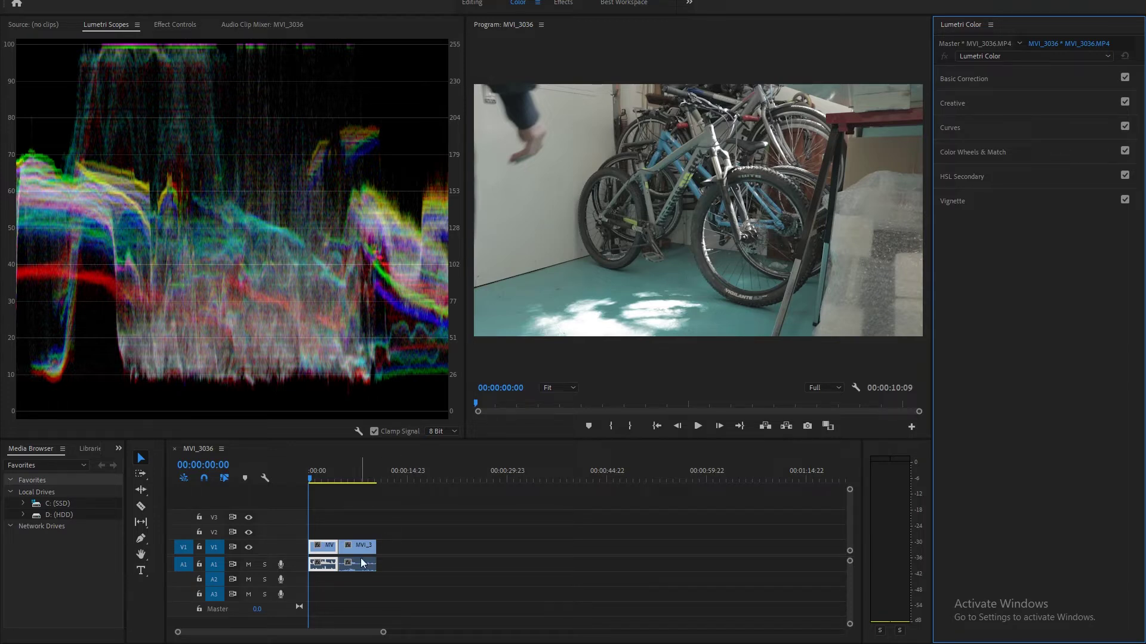
left_click(358, 473)
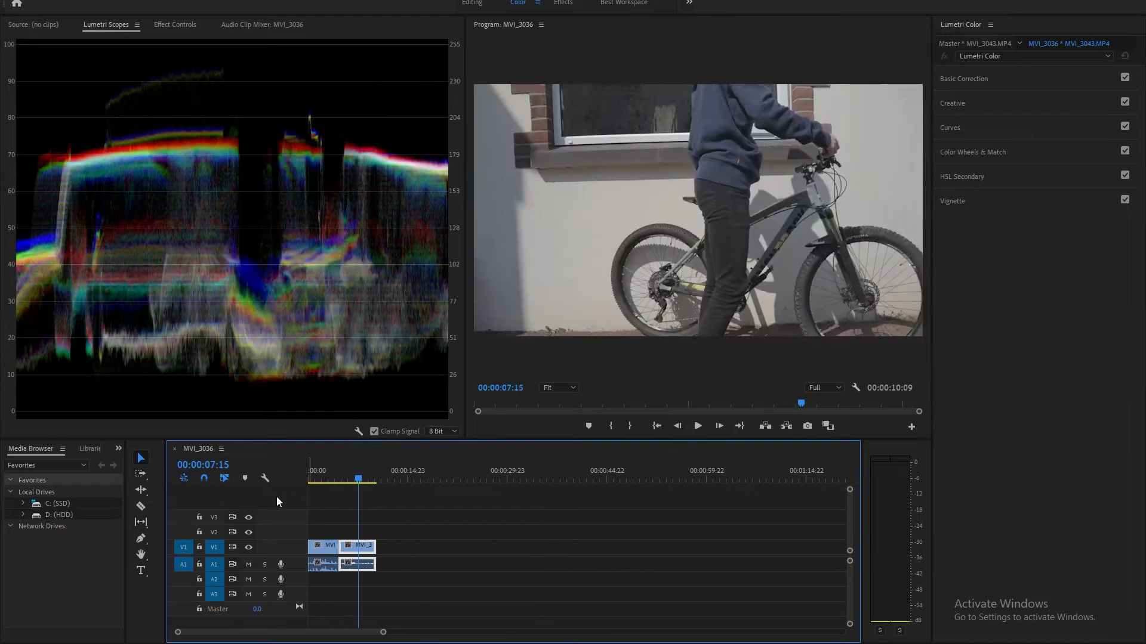
left_click_drag(313, 471, 297, 485)
left_click(421, 543)
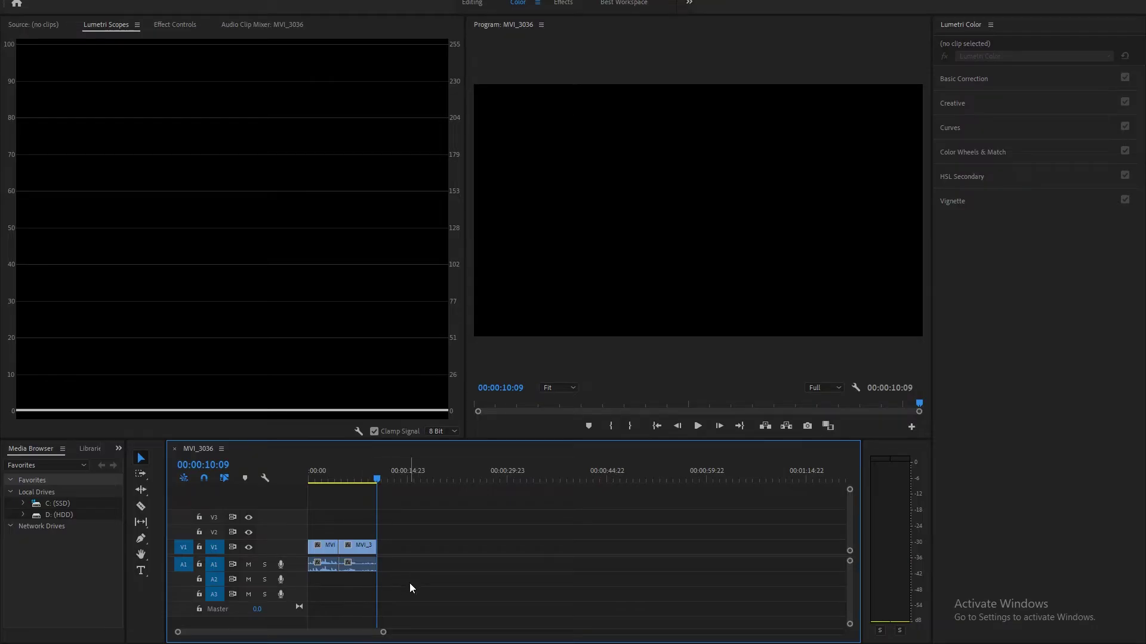
Step: Position the playhead at 00:00:02:15 in the first clip and enlarge the program preview beside the scopes
left_click(322, 477)
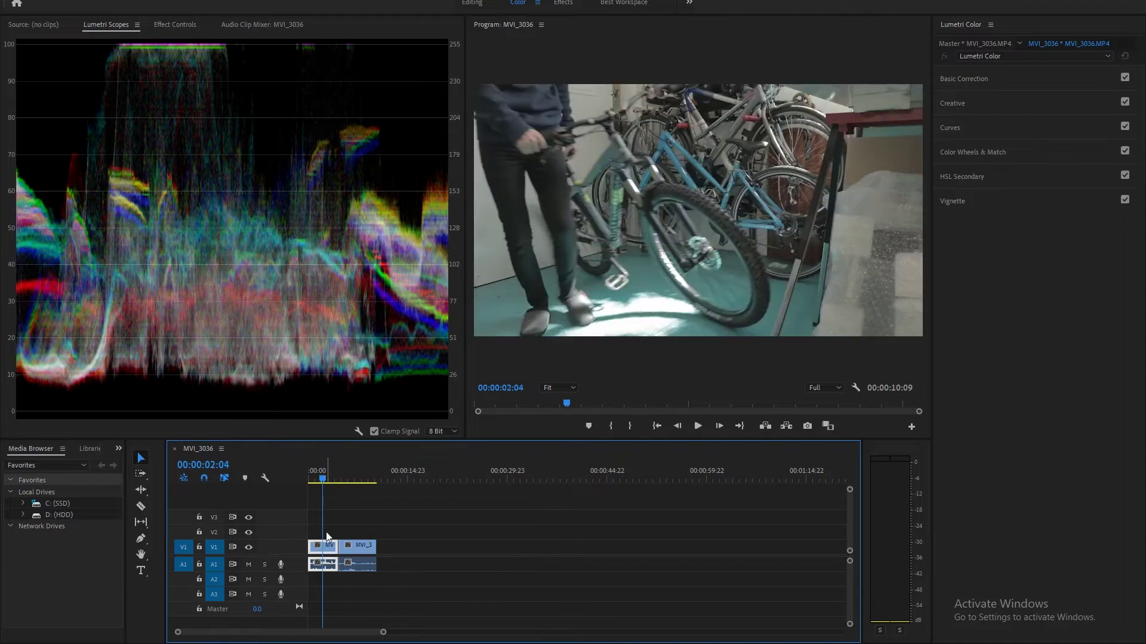
key("Left")
key("Left")
key("Left")
key("Left")
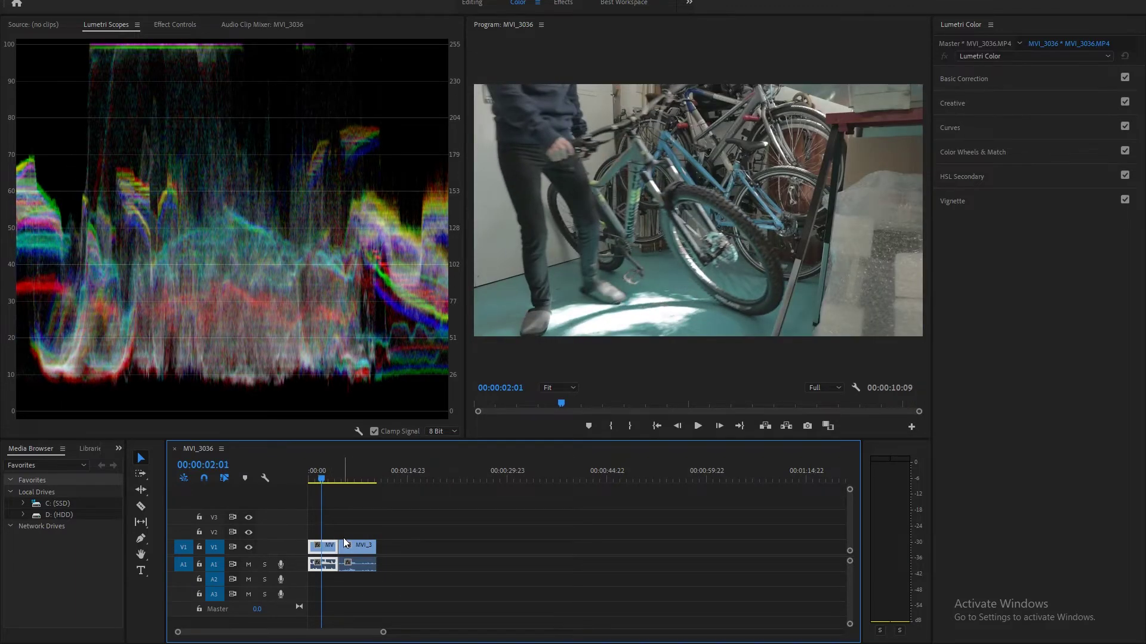
key("Left")
key("Left")
key("Left")
key("Left")
key("Left")
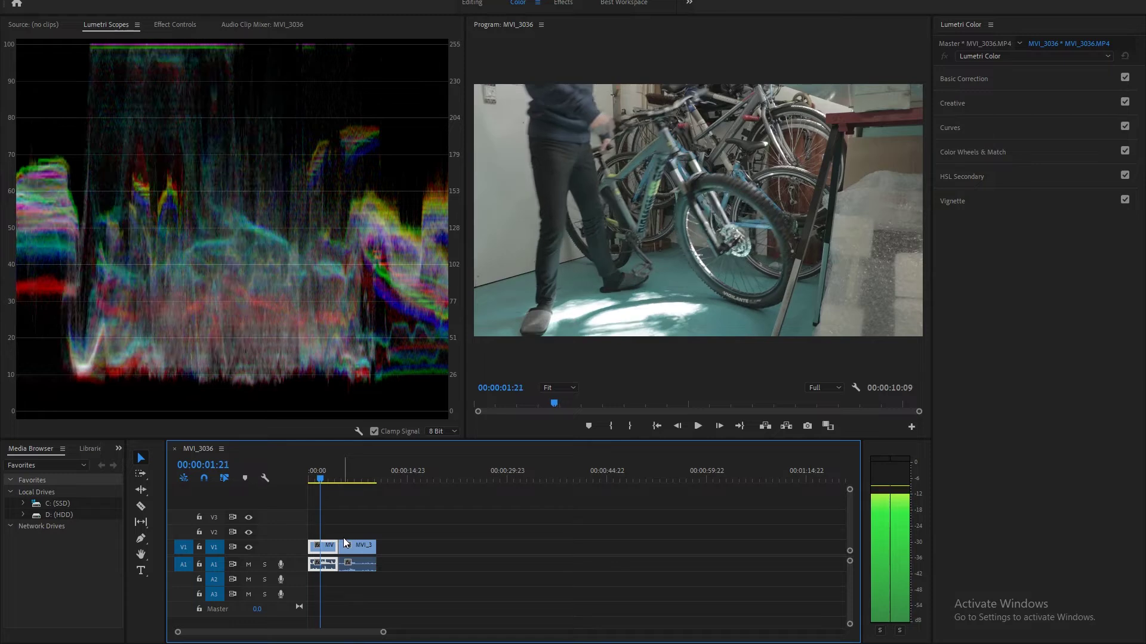
key("Right")
key("Right")
key("Right")
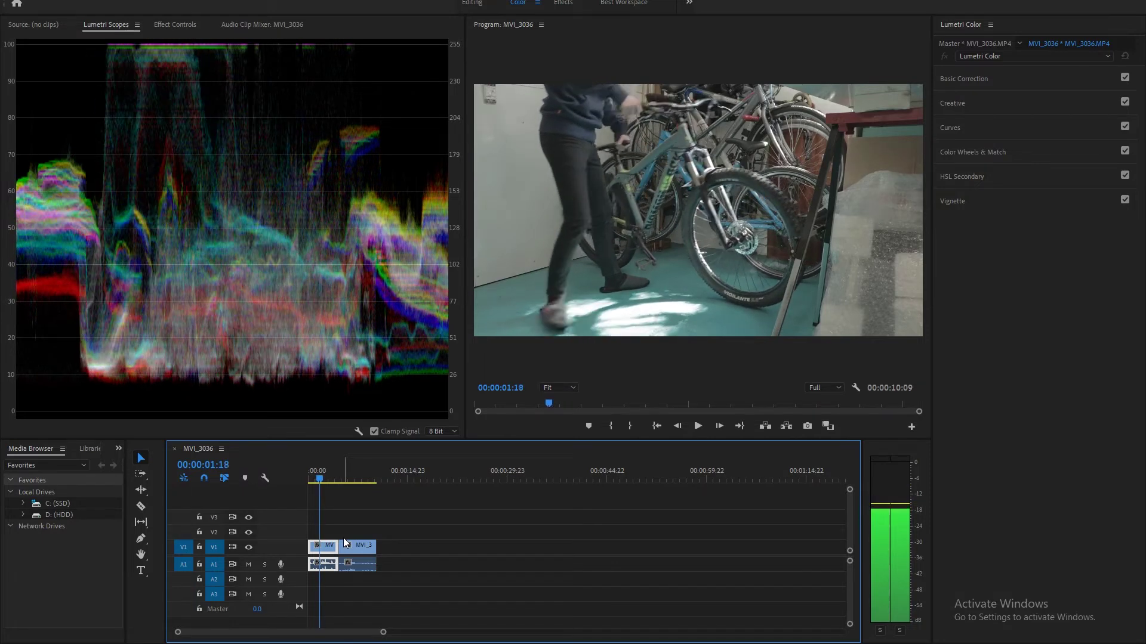
key("Right")
key("Right")
key("Right")
key("Right")
key("Right")
key("Right")
key("Right")
key("Right")
key("Right")
key("Right")
key("Right")
key("Right")
key("Right")
key("Right")
key("Right")
key("Right")
key("Right")
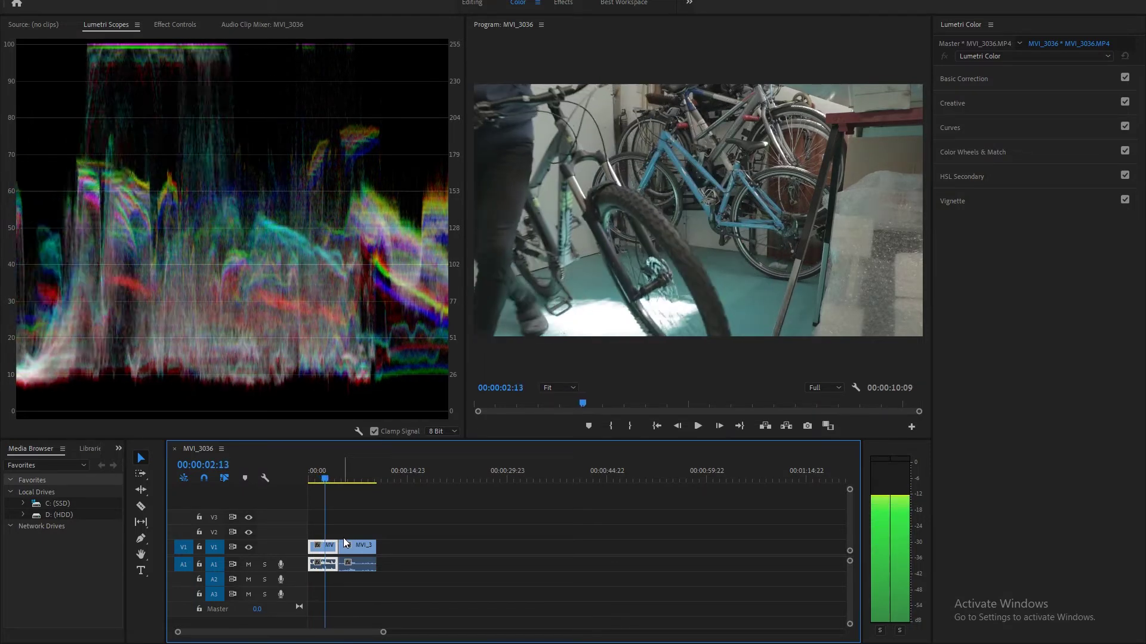
key("Right")
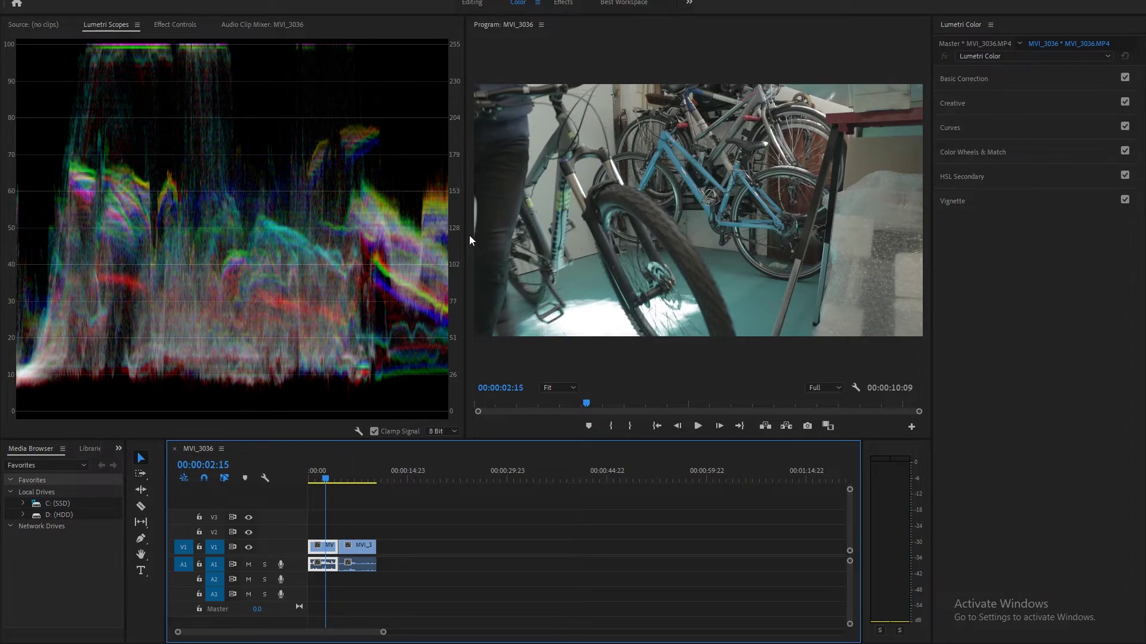
left_click_drag(468, 237, 346, 256)
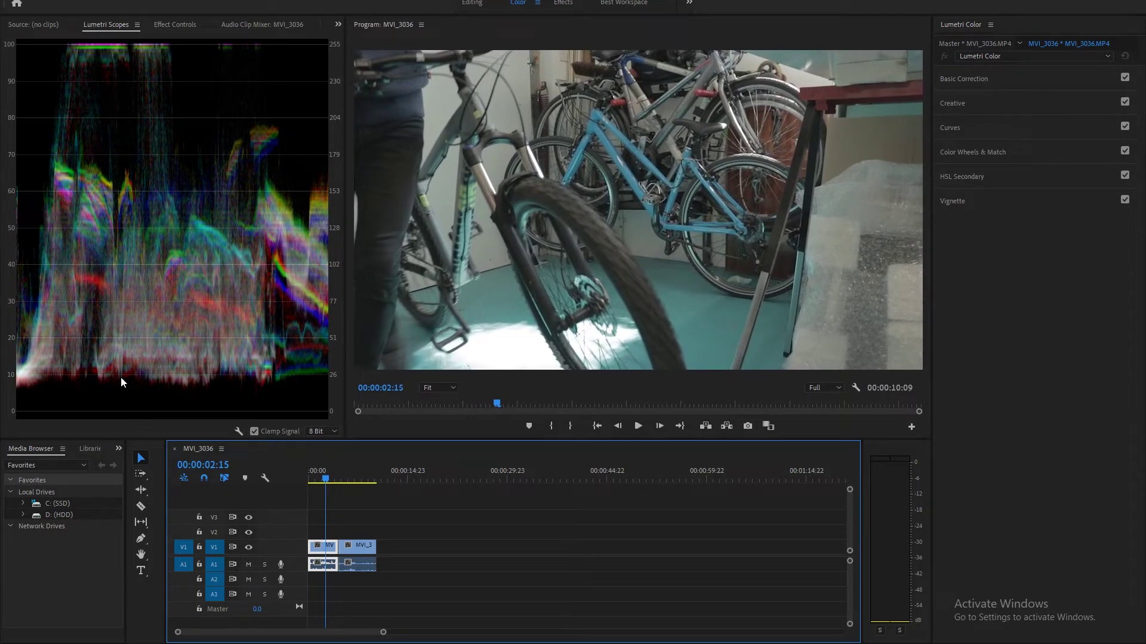
Step: Try a slight exposure adjustment on the first clip in Basic Correction
left_click(995, 79)
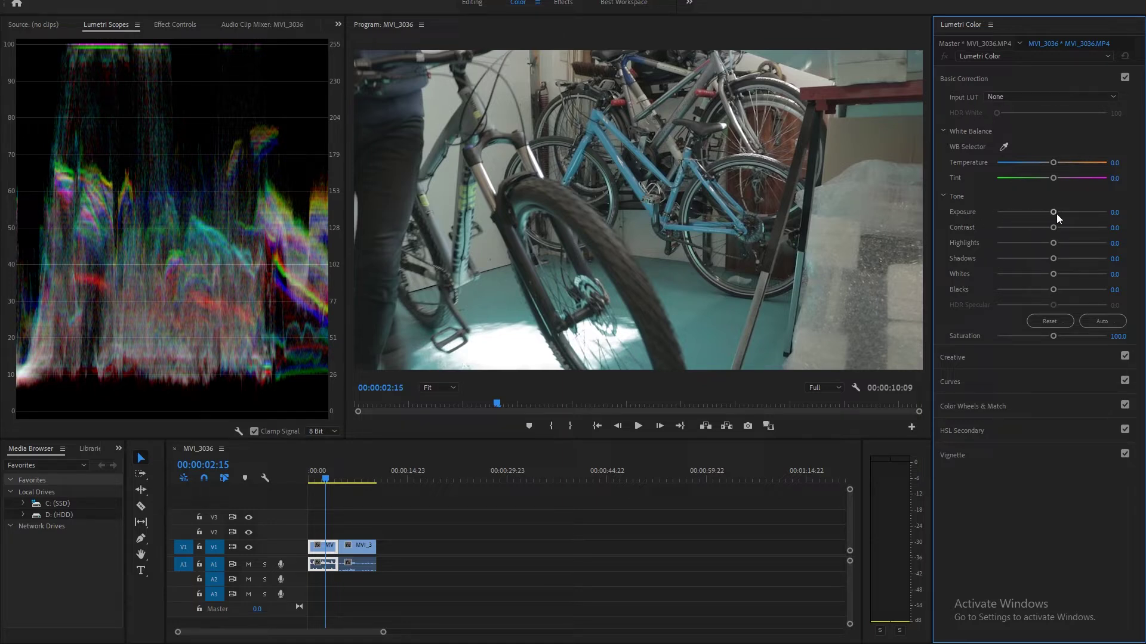
left_click_drag(1057, 214, 1051, 213)
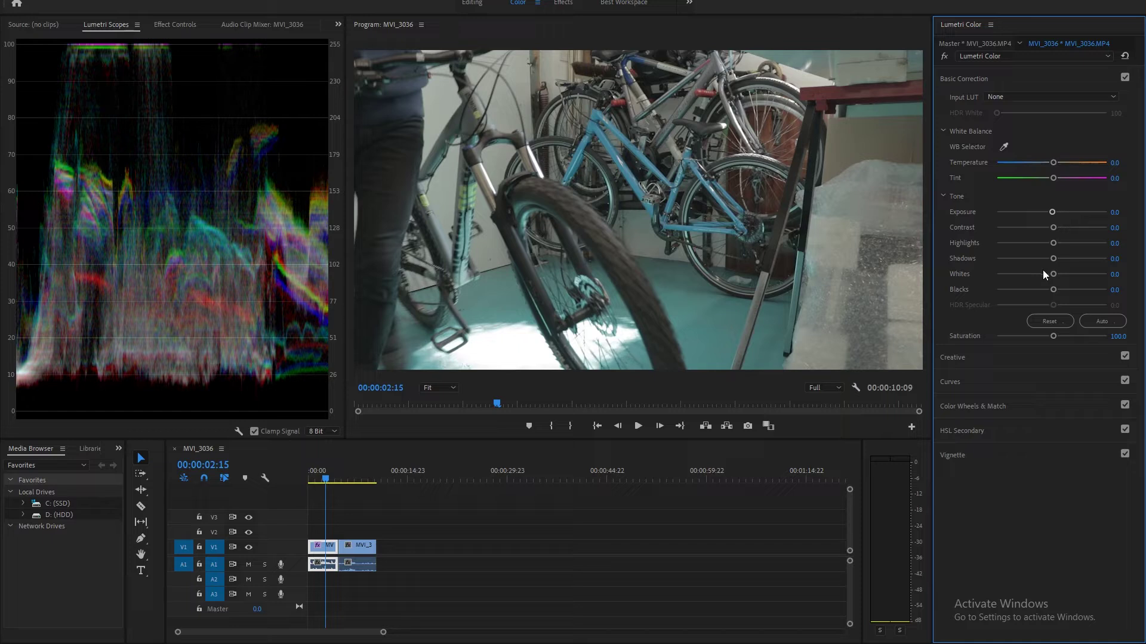
left_click(964, 80)
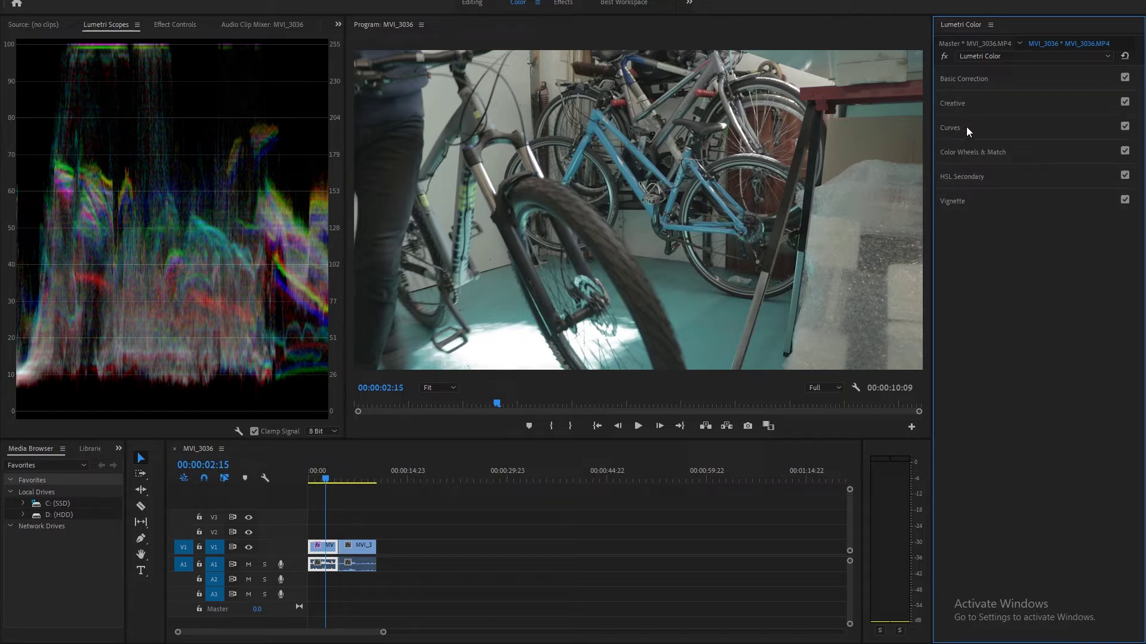
Step: Shape the clip's white RGB curve into an S by raising the highlights and lowering the shadows
left_click(959, 130)
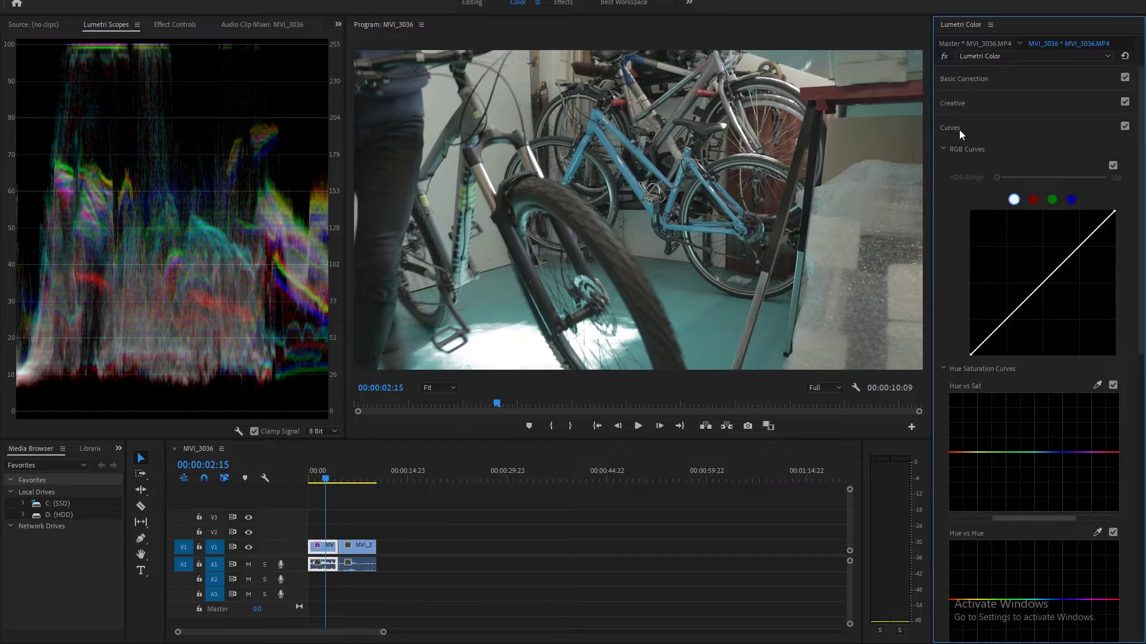
left_click_drag(1081, 248, 1074, 226)
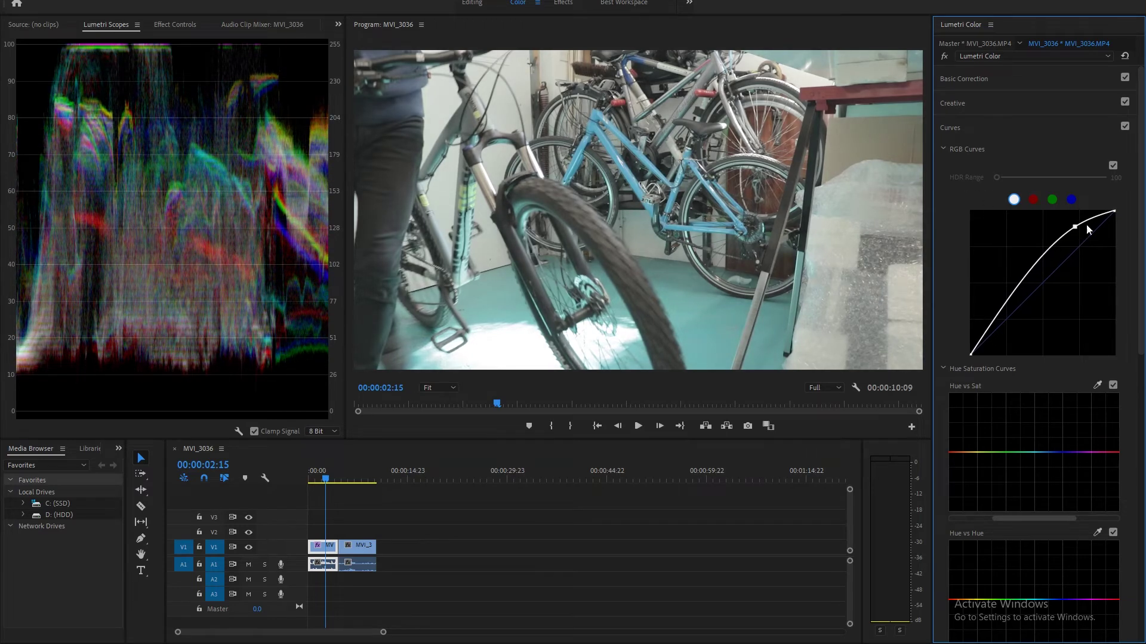
left_click_drag(1074, 228, 1074, 223)
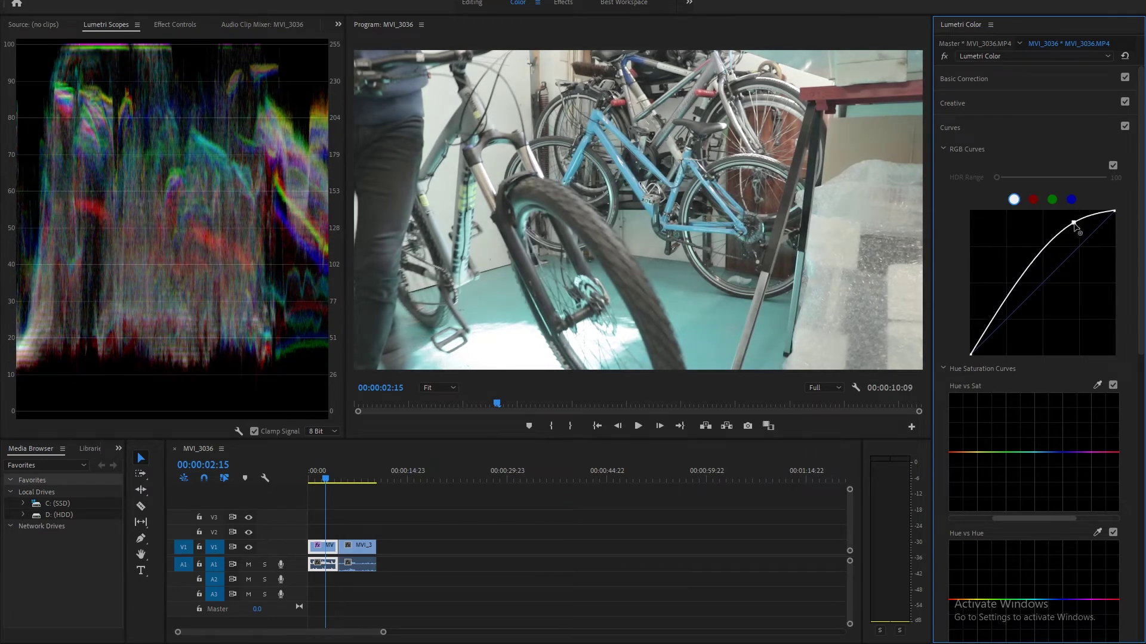
left_click_drag(1006, 311, 1008, 326)
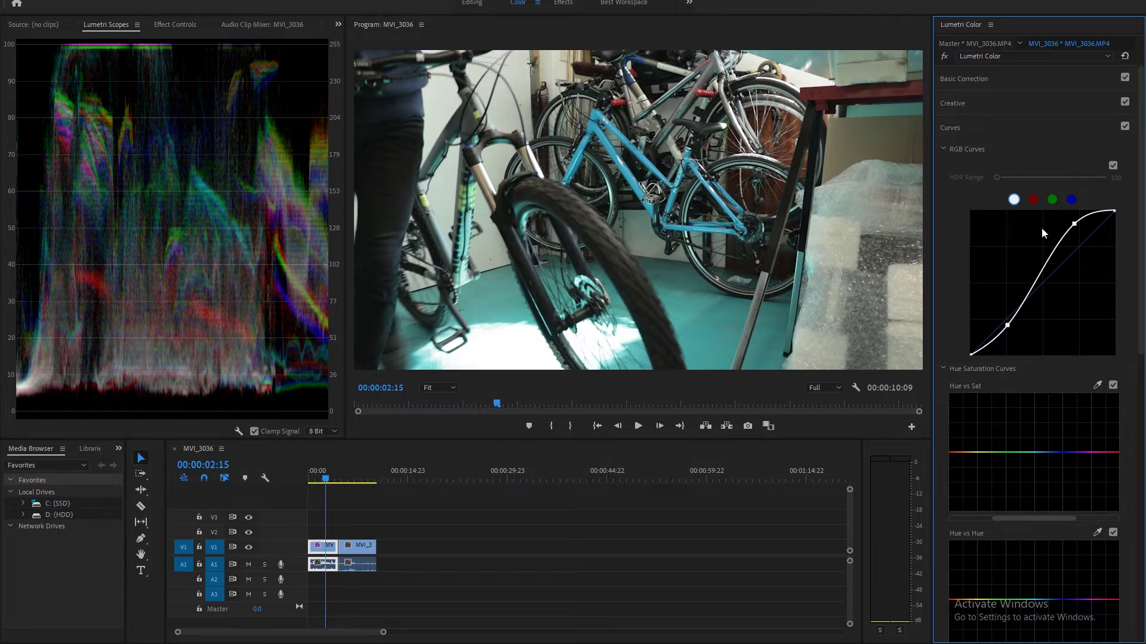
left_click(958, 127)
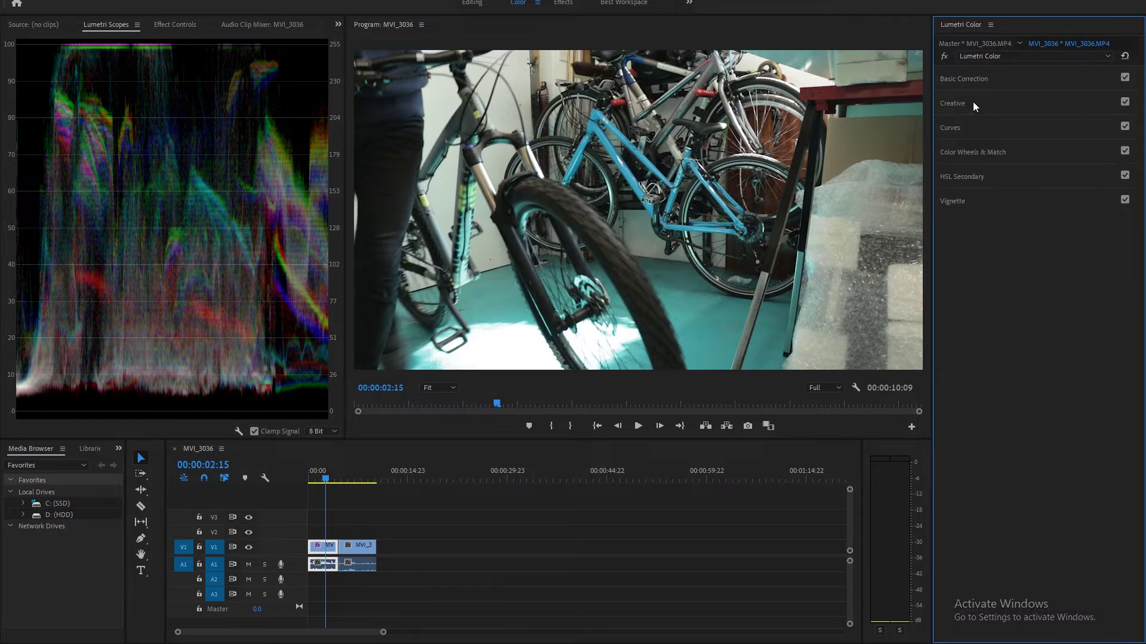
Step: Load the GC_Cinestyle-Rec709 LUT as the creative look from D:, Videos, Luts and Stuff, Ground Control, Ground_Control_Cinestyle-Rec709
left_click(963, 104)
left_click(998, 123)
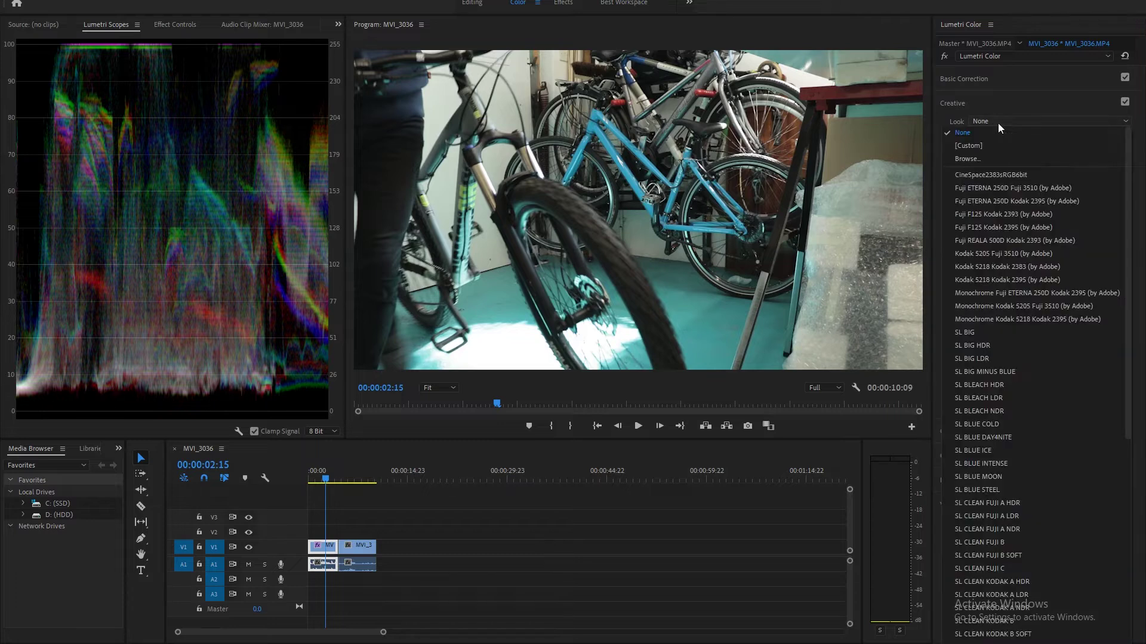
left_click(991, 162)
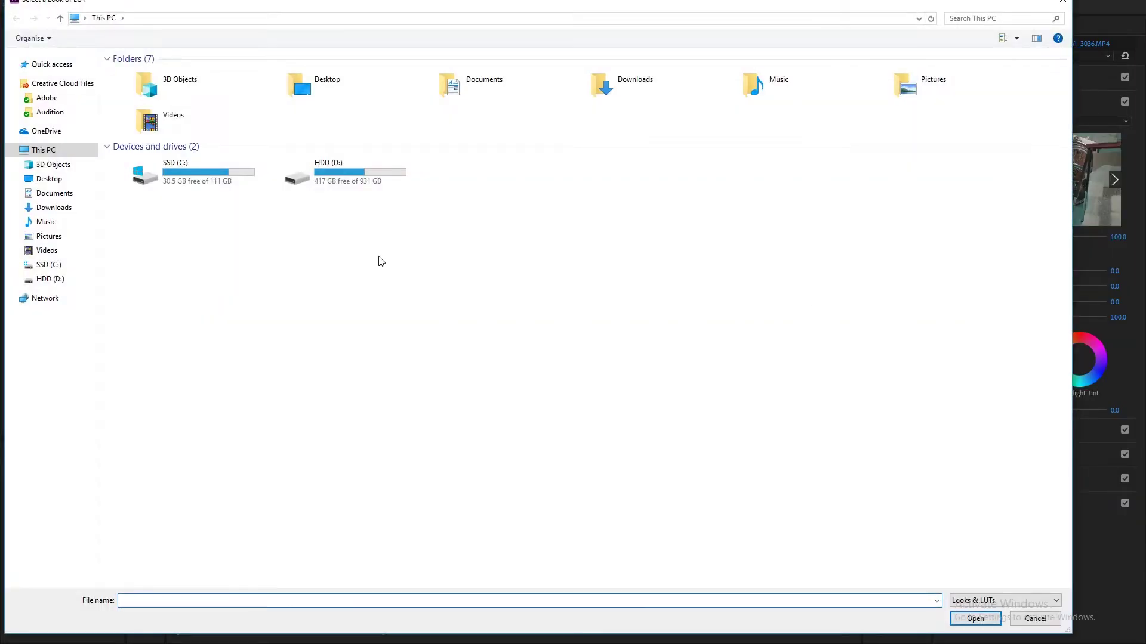
double_click(355, 188)
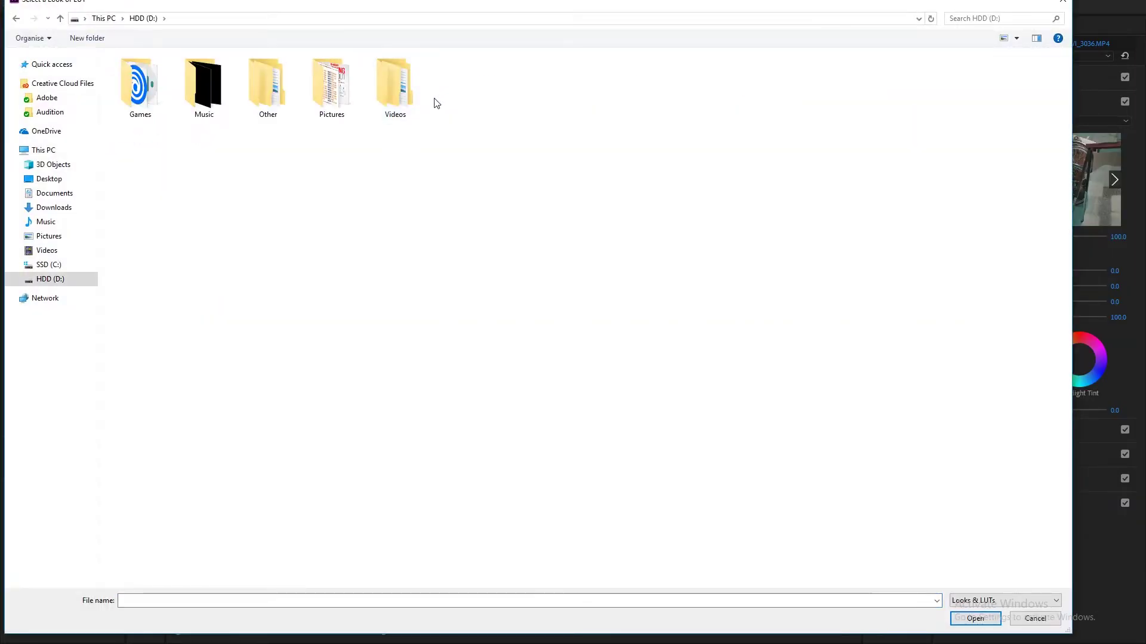
double_click(396, 118)
double_click(211, 119)
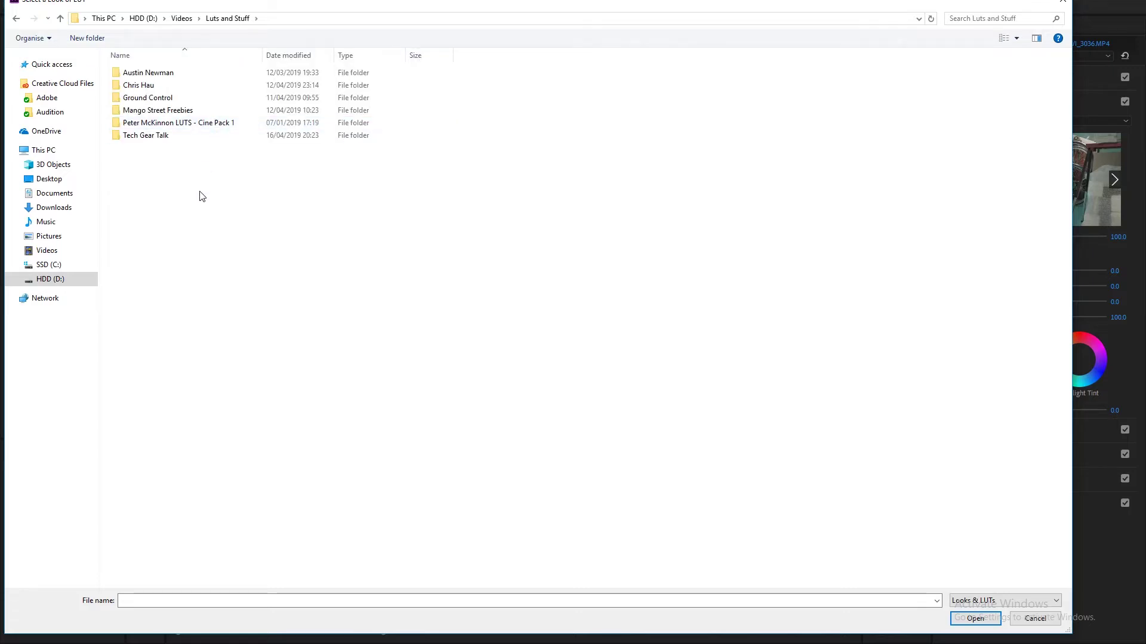
double_click(178, 102)
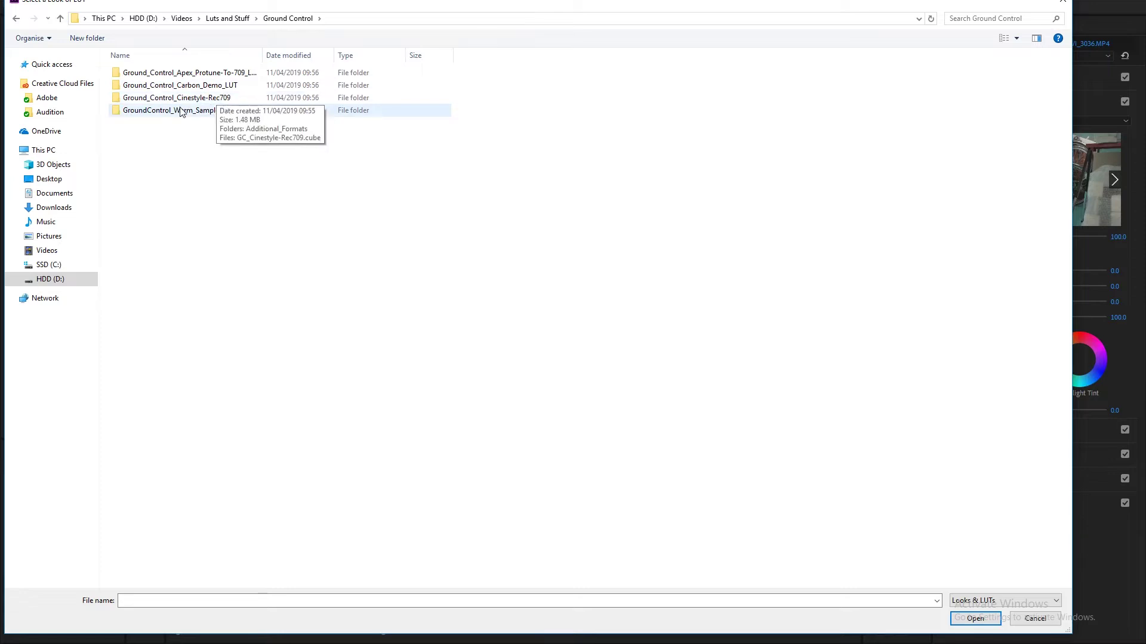
double_click(227, 99)
left_click(174, 85)
double_click(174, 85)
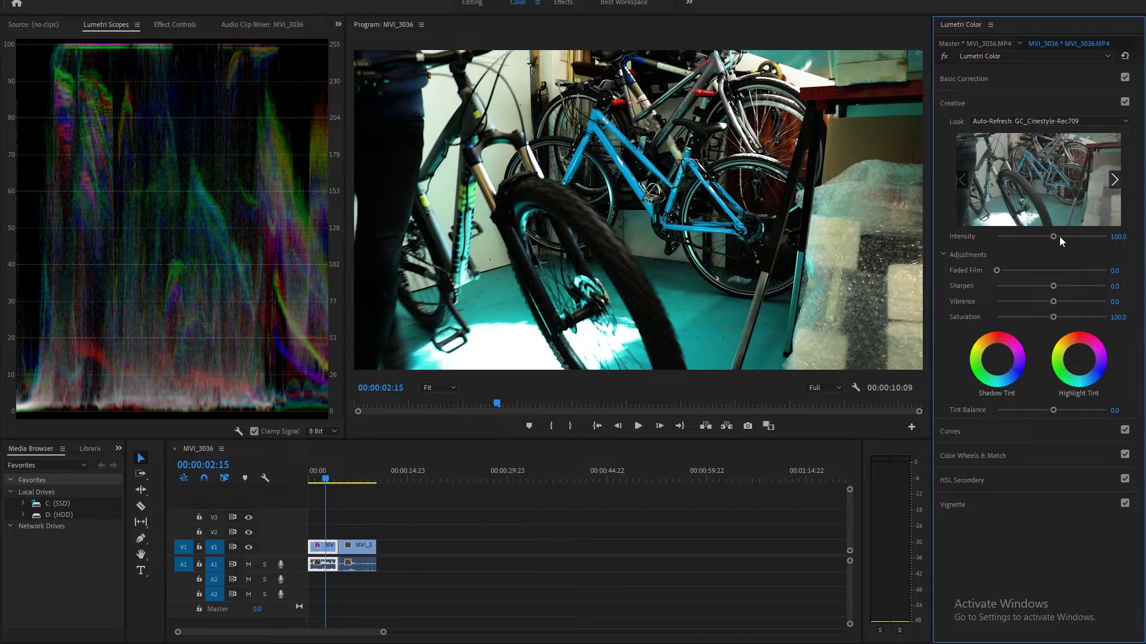
Step: Set the creative look's intensity to 25
left_click_drag(1054, 236, 1009, 247)
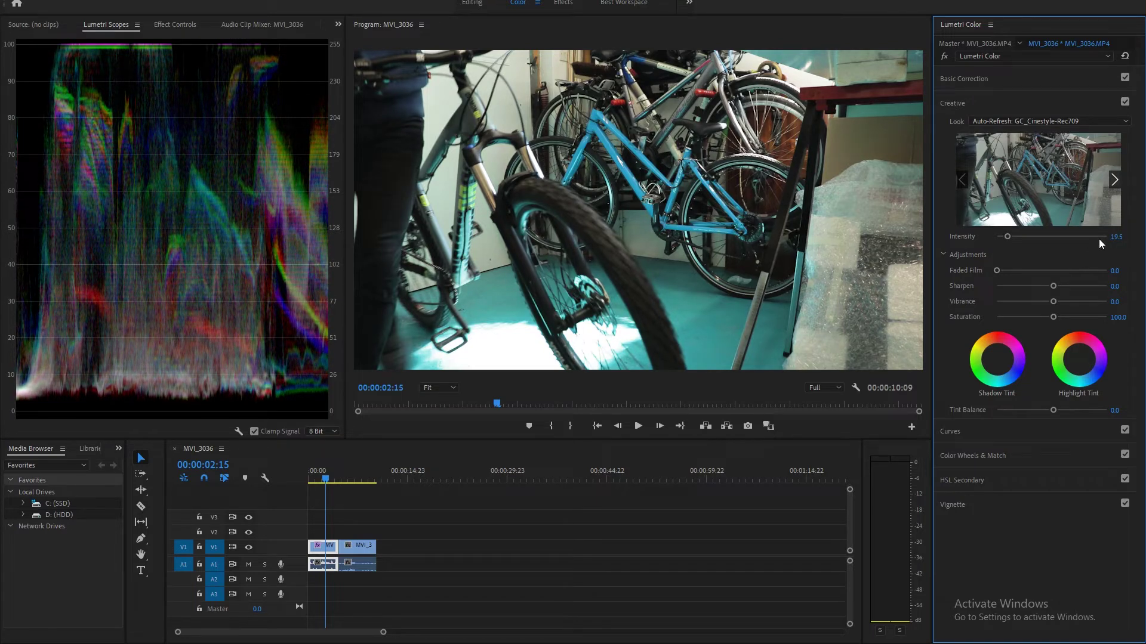
left_click(1115, 237)
type("254")
key("Return")
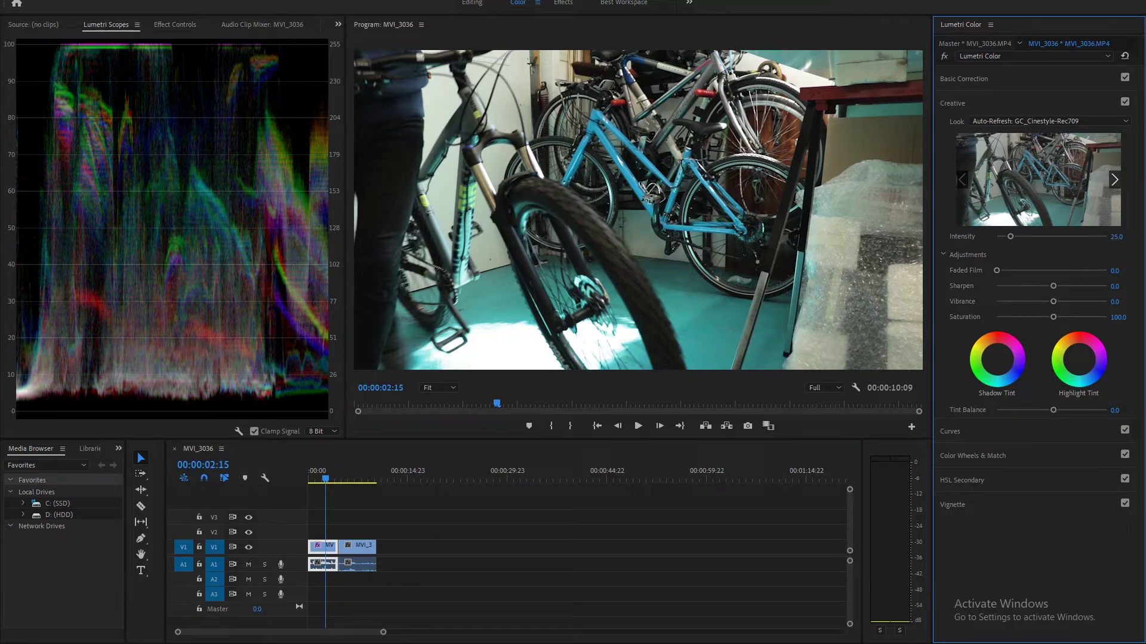
Step: Set the Creative adjustments to Sharpen 10, Vibrance 5 and Saturation 105
left_click(1122, 285)
type("5")
key("Return")
left_click(1123, 283)
type("10")
key("Return")
left_click(1114, 302)
type("5")
key("Return")
left_click(1121, 316)
type("105")
key("Return")
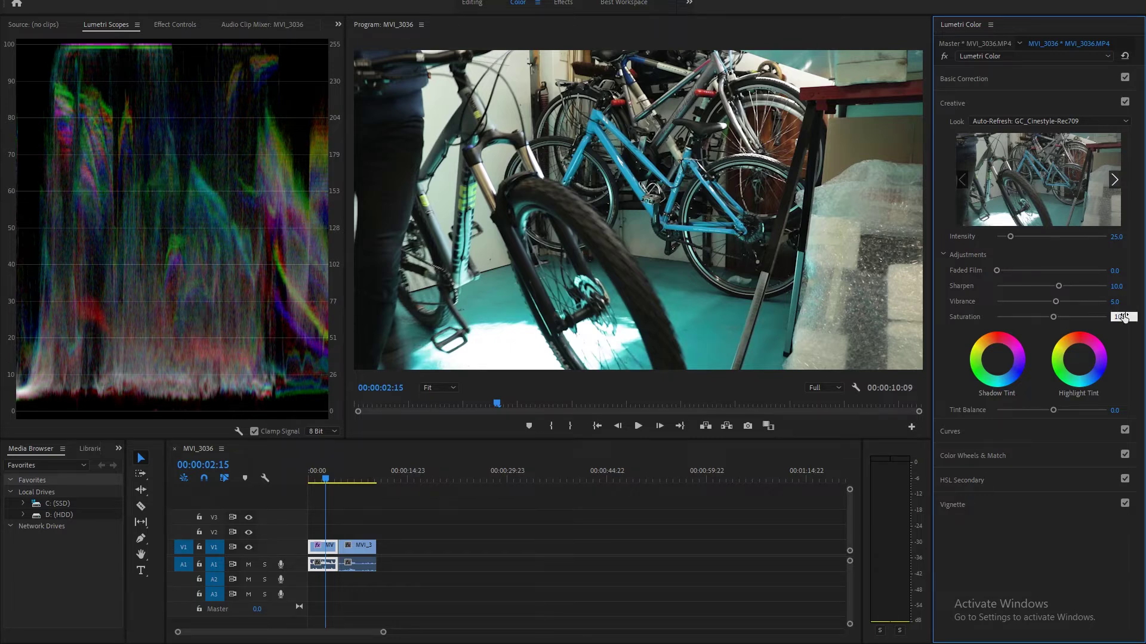
left_click(957, 103)
left_click(959, 128)
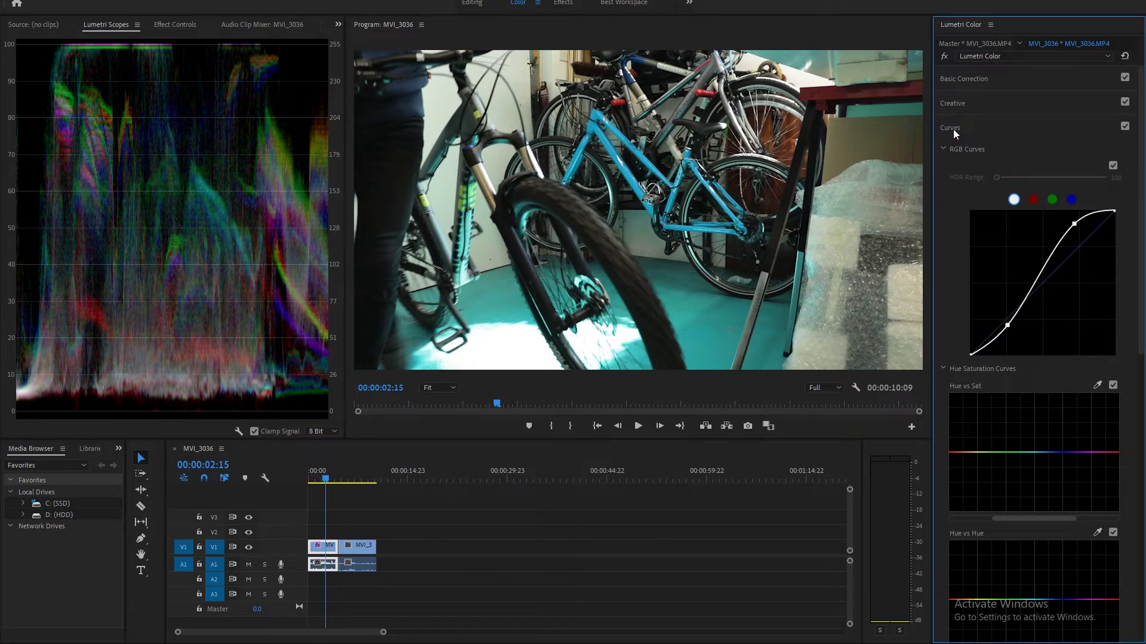
left_click(954, 129)
left_click(959, 79)
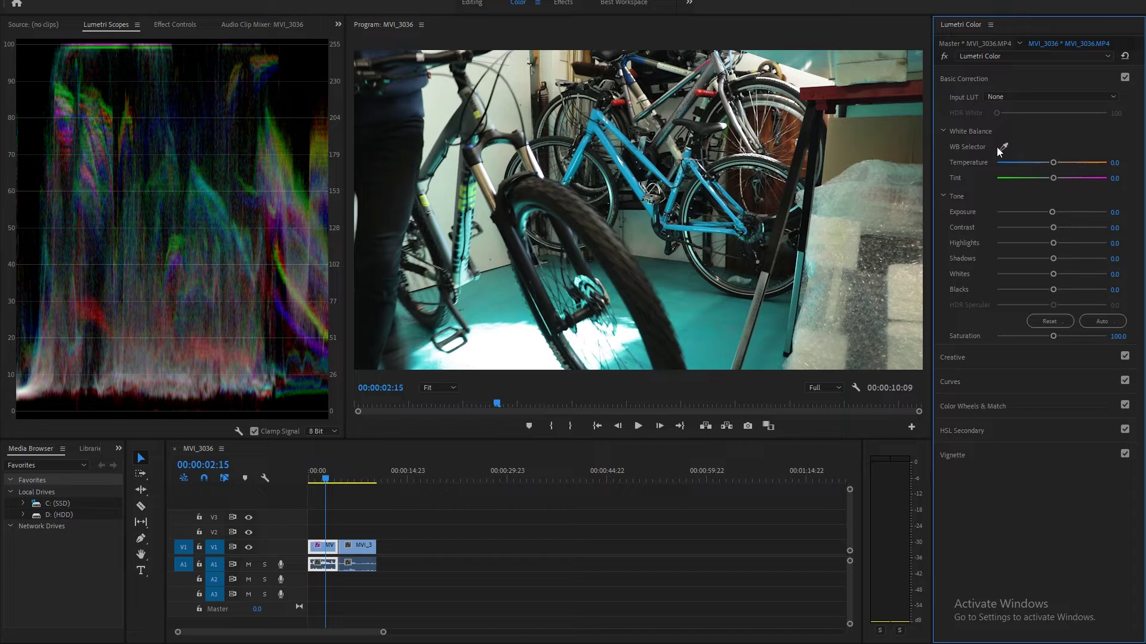
left_click(962, 80)
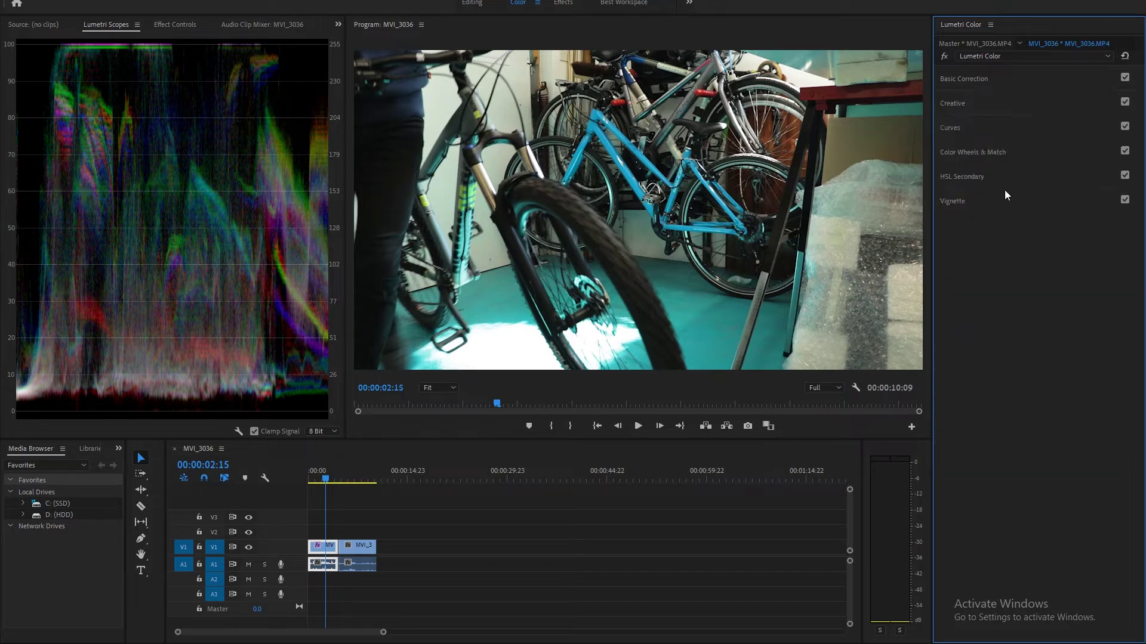
Step: Raise the shadows' luminance slightly and lower the highlights and midtones with the color wheels' level sliders
left_click(973, 153)
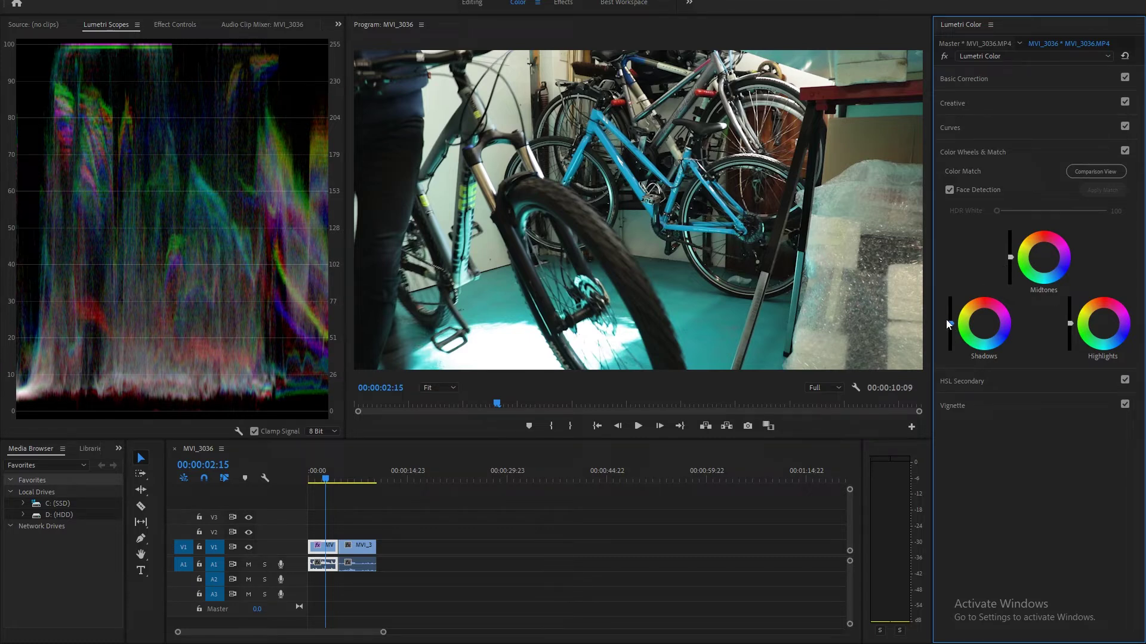
mouse_move(950, 323)
left_mouse_down()
mouse_move(951, 336)
mouse_move(950, 325)
left_mouse_up()
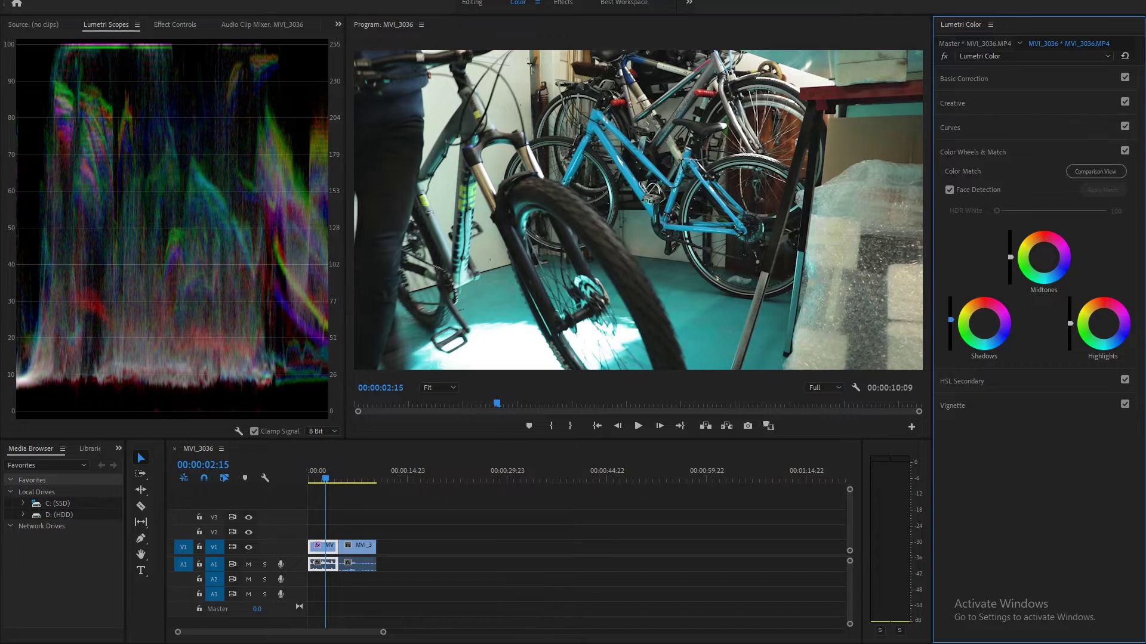
mouse_move(1070, 322)
left_mouse_down()
mouse_move(1069, 308)
mouse_move(1069, 331)
left_mouse_up()
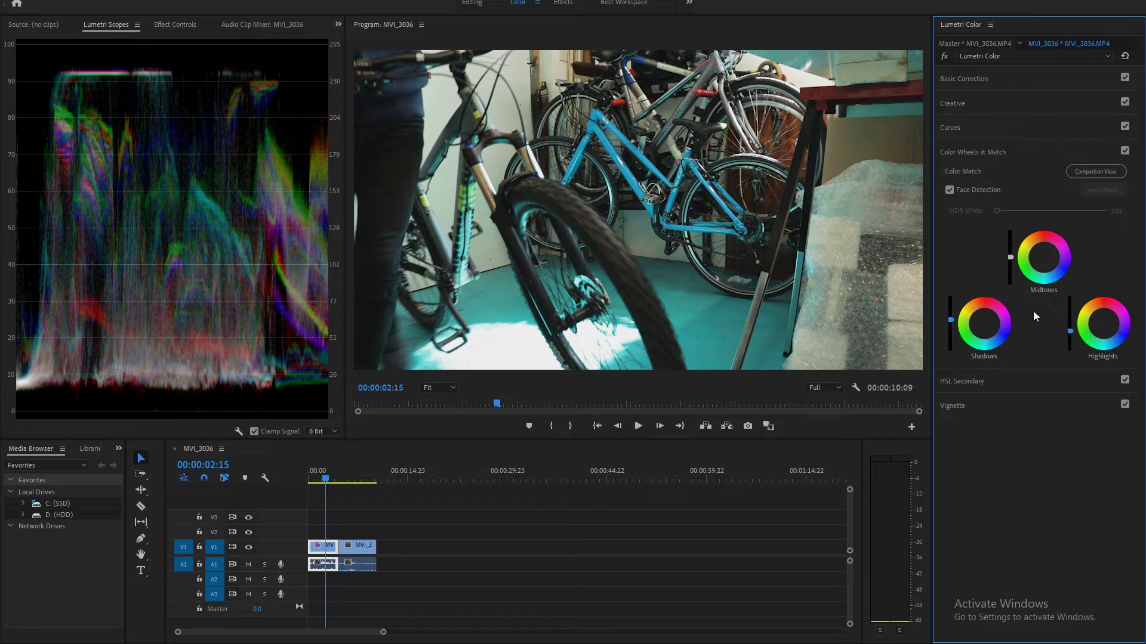
mouse_move(1010, 258)
left_mouse_down()
mouse_move(1010, 230)
mouse_move(1010, 276)
mouse_move(1011, 264)
left_mouse_up()
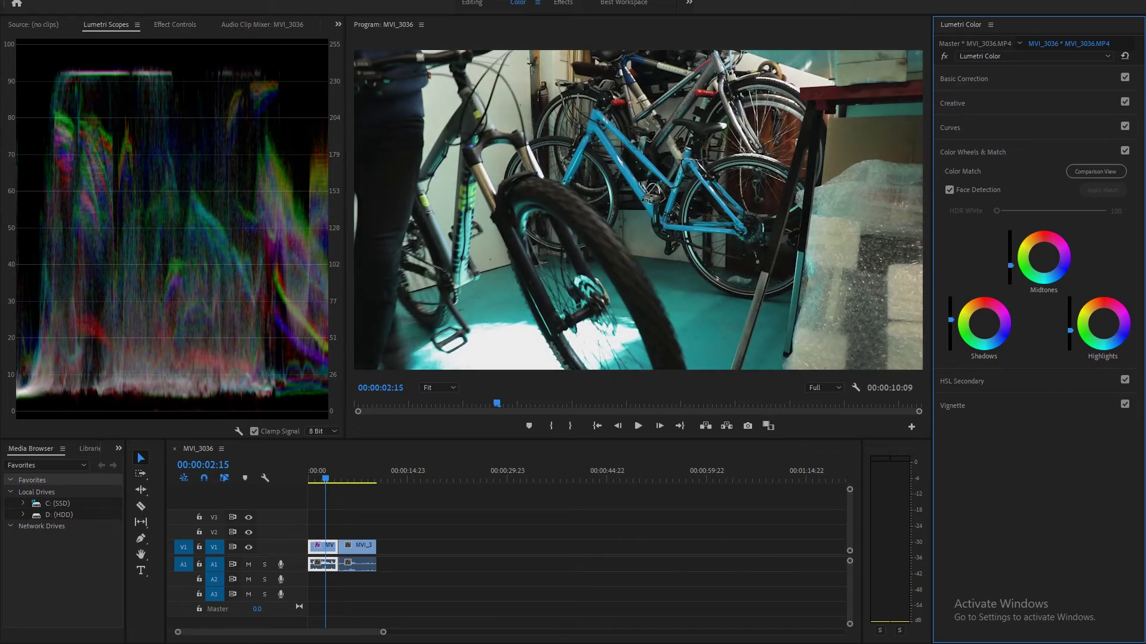
Step: Raise the shadows' luminance slightly further with the shadows color wheel's level slider
left_click_drag(950, 320, 954, 320)
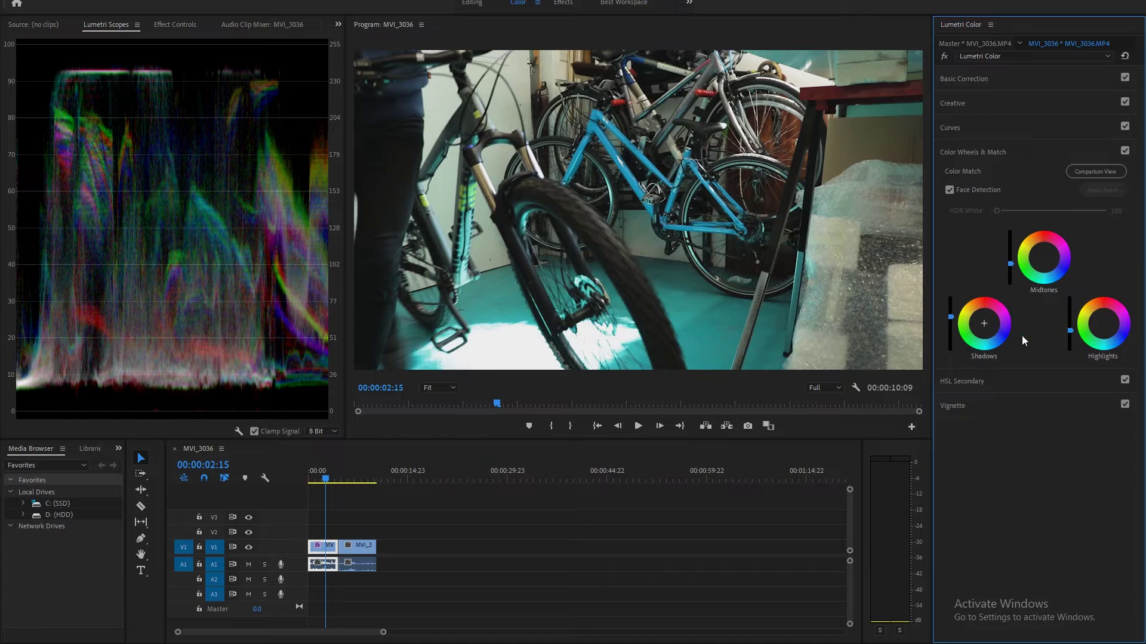
left_click(973, 152)
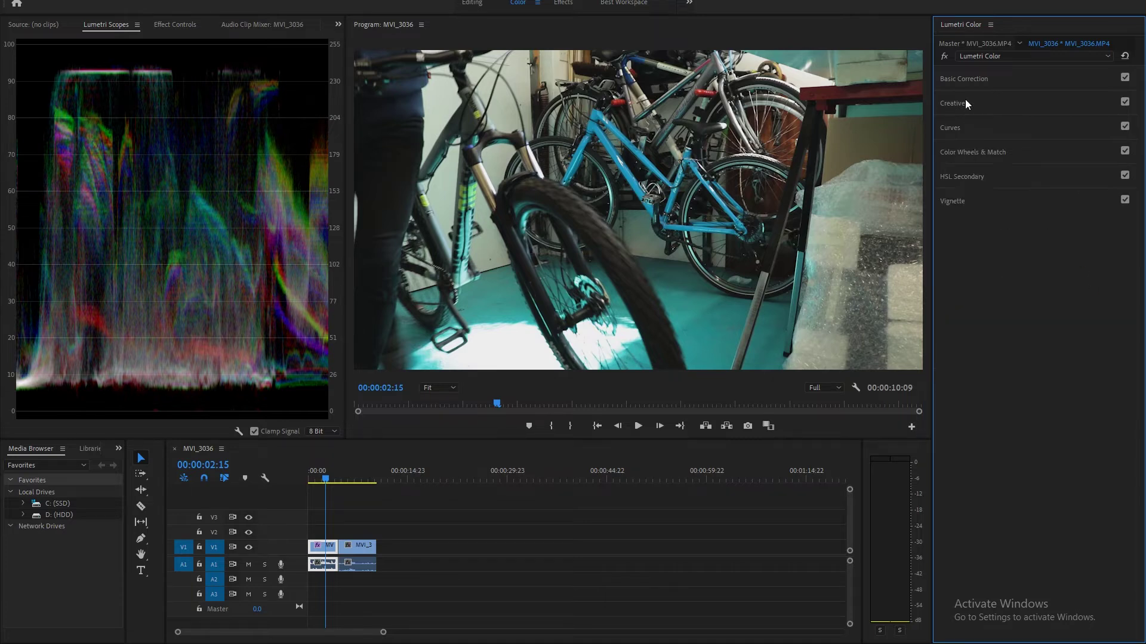
left_click(965, 100)
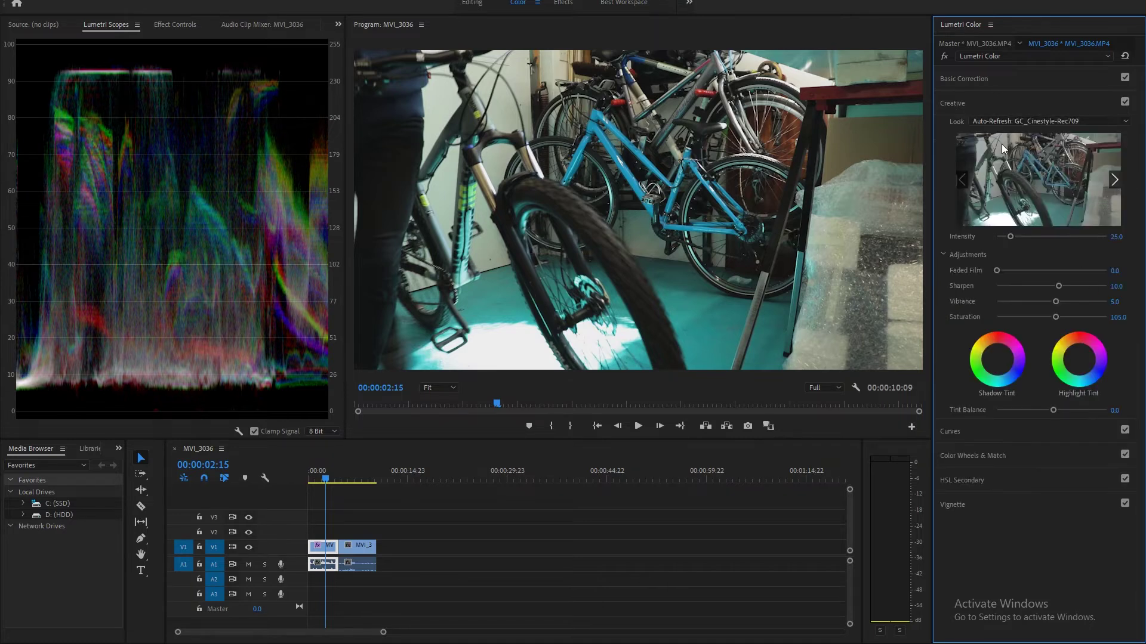
left_click(958, 99)
Step: Add a subtle vignette with Amount -0.2, Roundness 100 and Feather 100
left_click(958, 202)
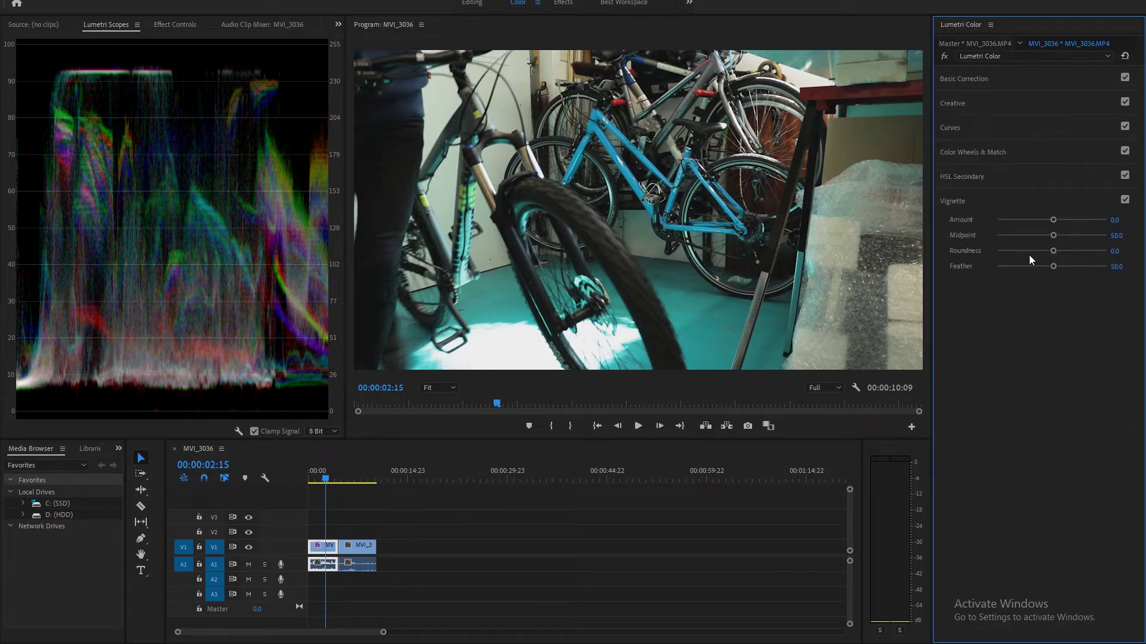
left_click_drag(1051, 219, 1048, 224)
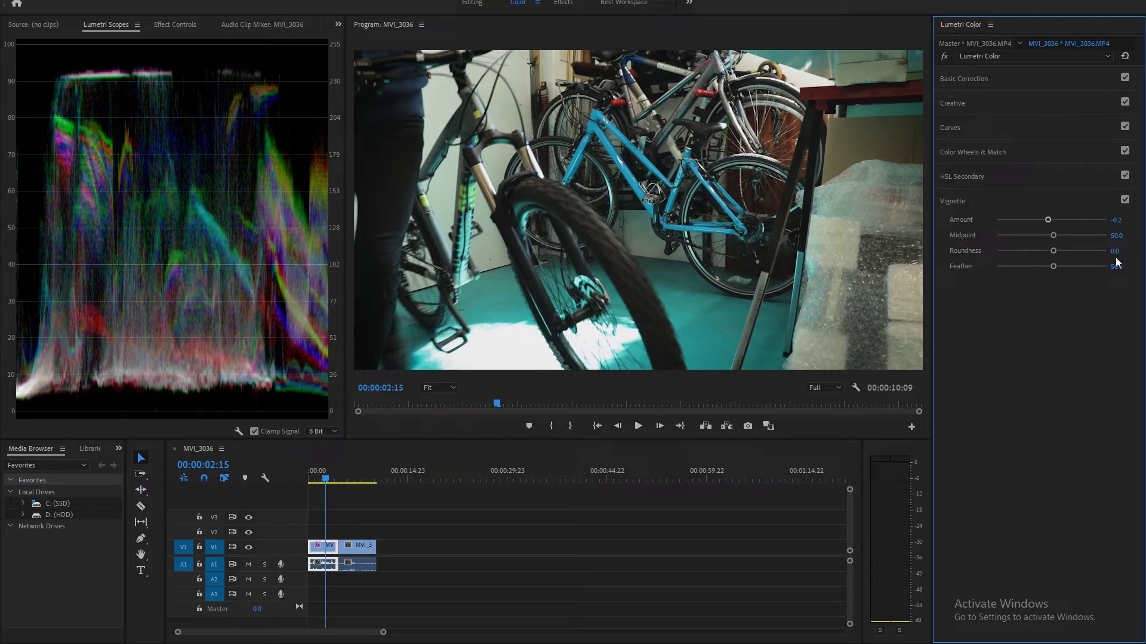
left_click_drag(1052, 245, 1145, 236)
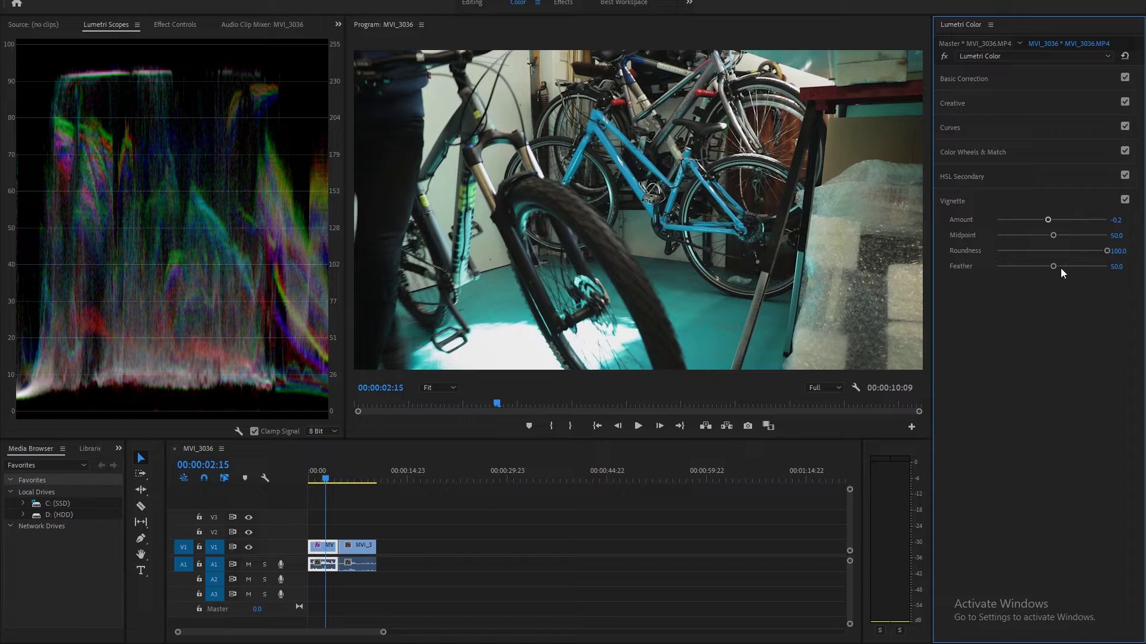
left_click_drag(1054, 267, 910, 282)
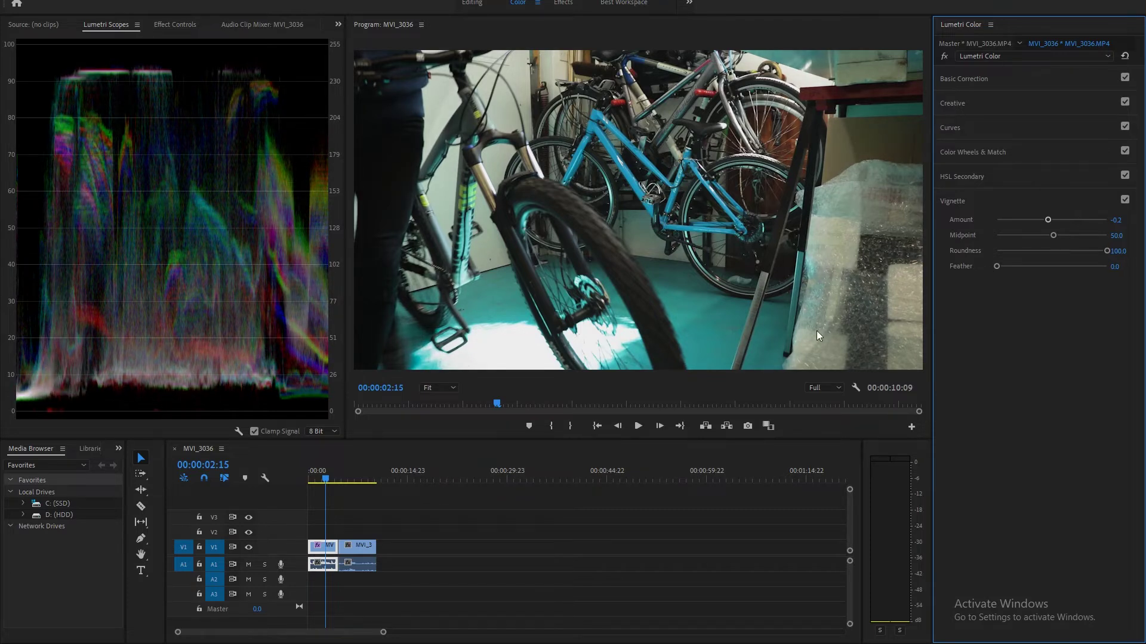
left_click_drag(999, 269, 1110, 266)
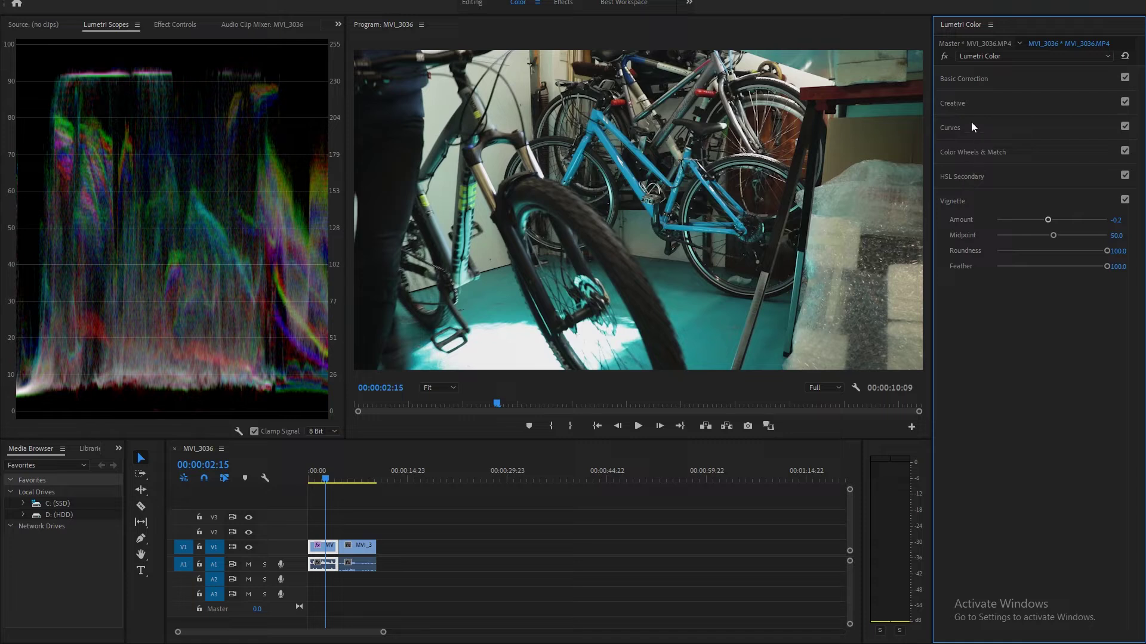
Step: Set the Basic Correction tone to Highlights -5.9 and Shadows 7.0
left_click(967, 79)
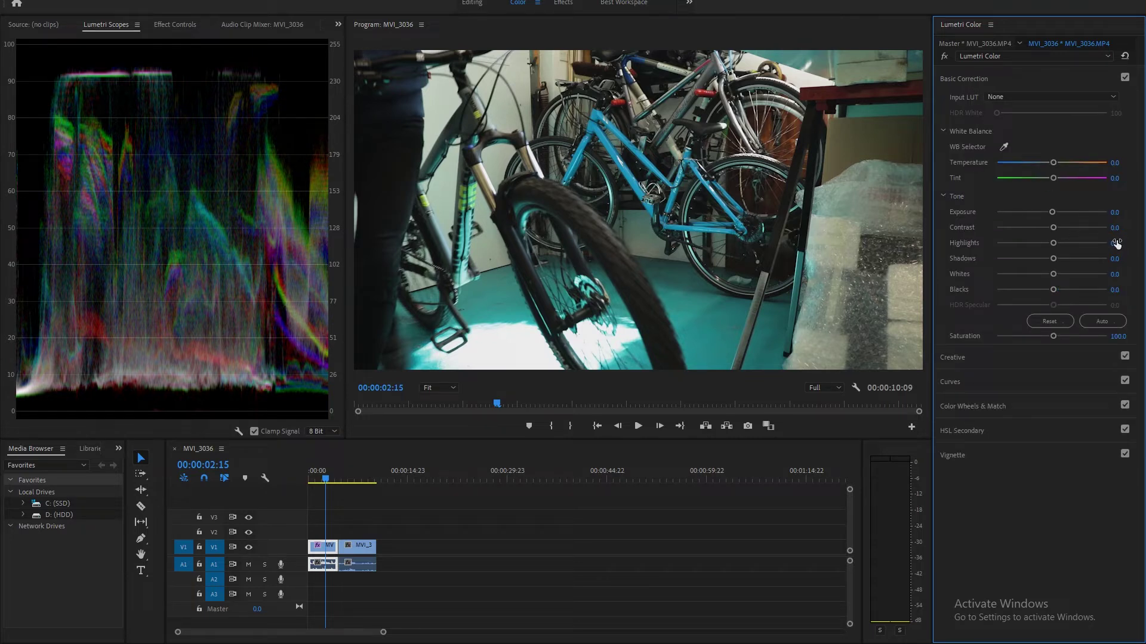
left_click_drag(1053, 244, 1048, 246)
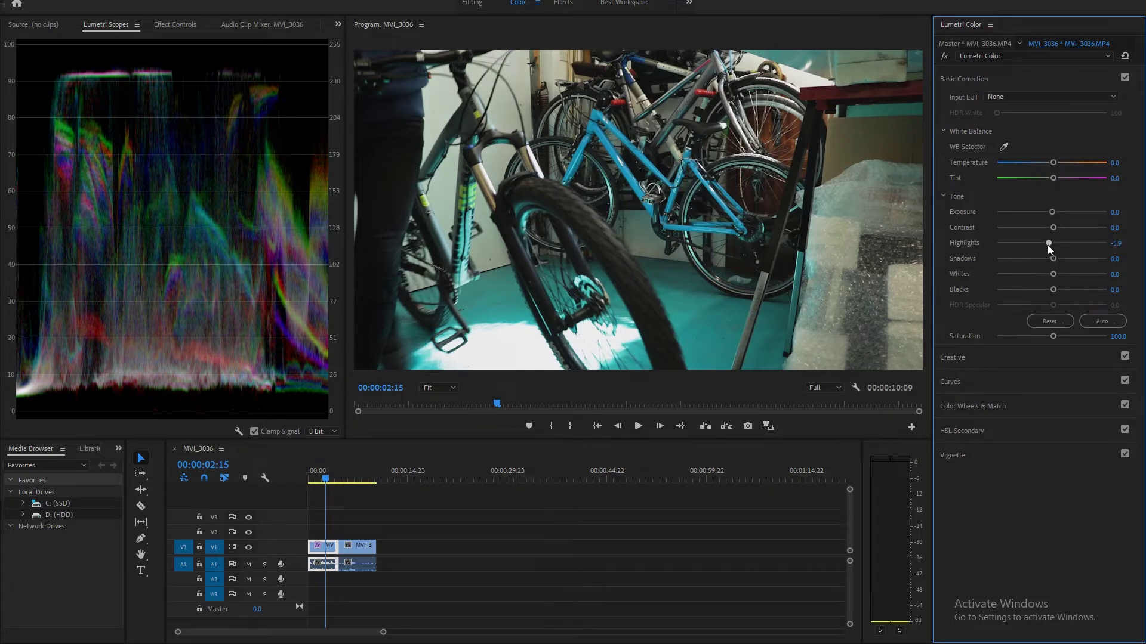
left_click_drag(1054, 261, 1054, 263)
Step: Turn off all six Lumetri Color sections and view the ungraded first clip near its start, at 00:00:01:02
left_click(427, 593)
left_click_drag(362, 475, 330, 478)
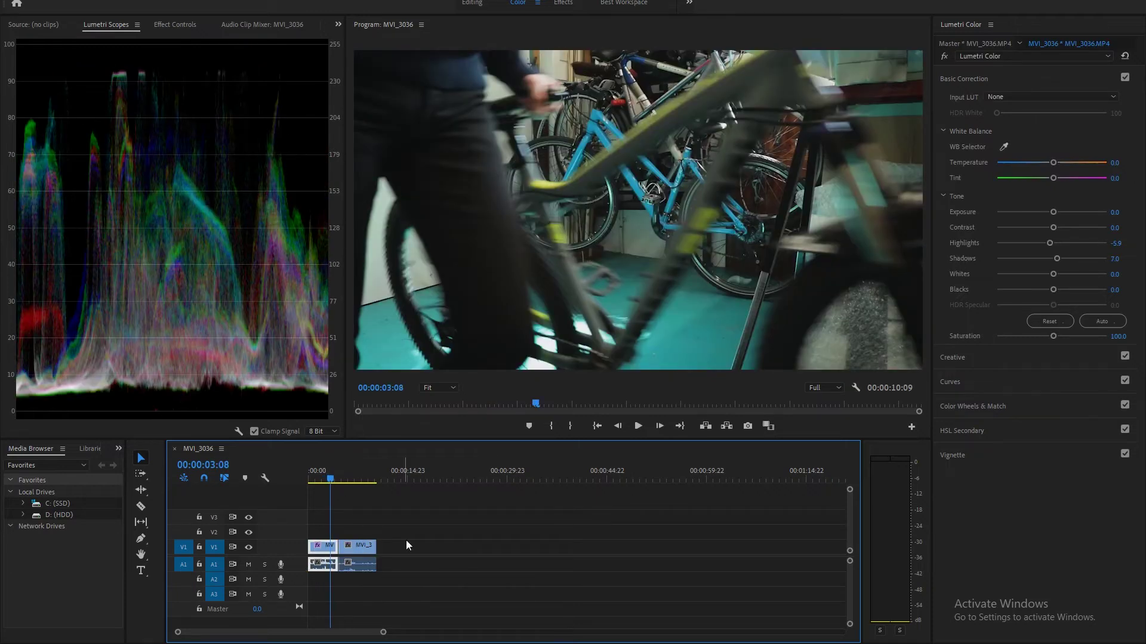
left_click(987, 78)
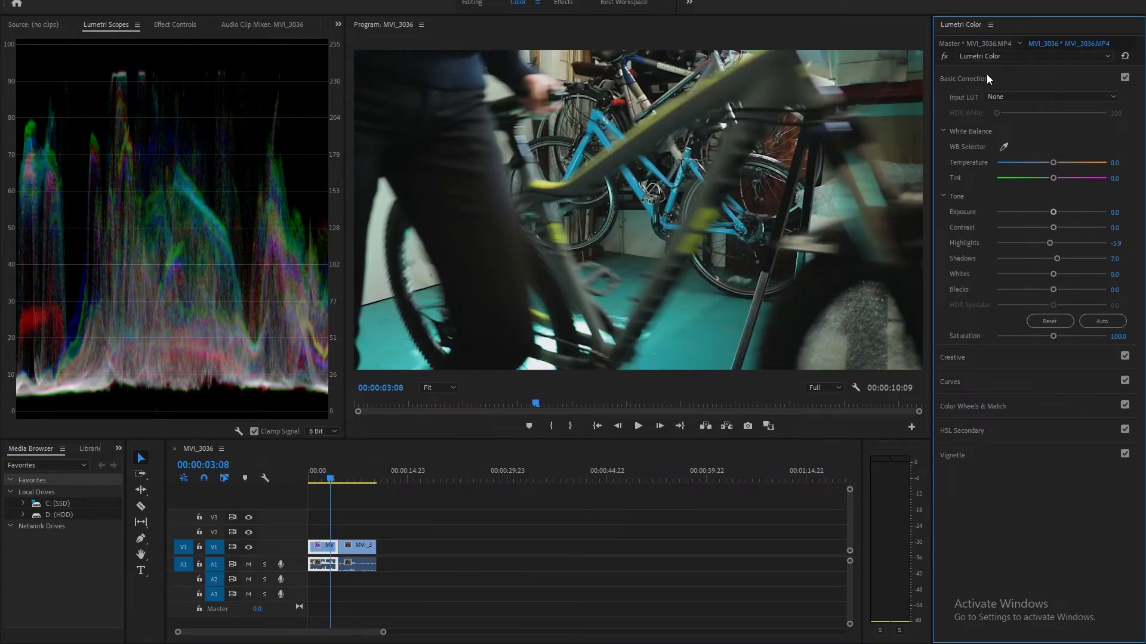
left_click(987, 78)
left_click(1125, 77)
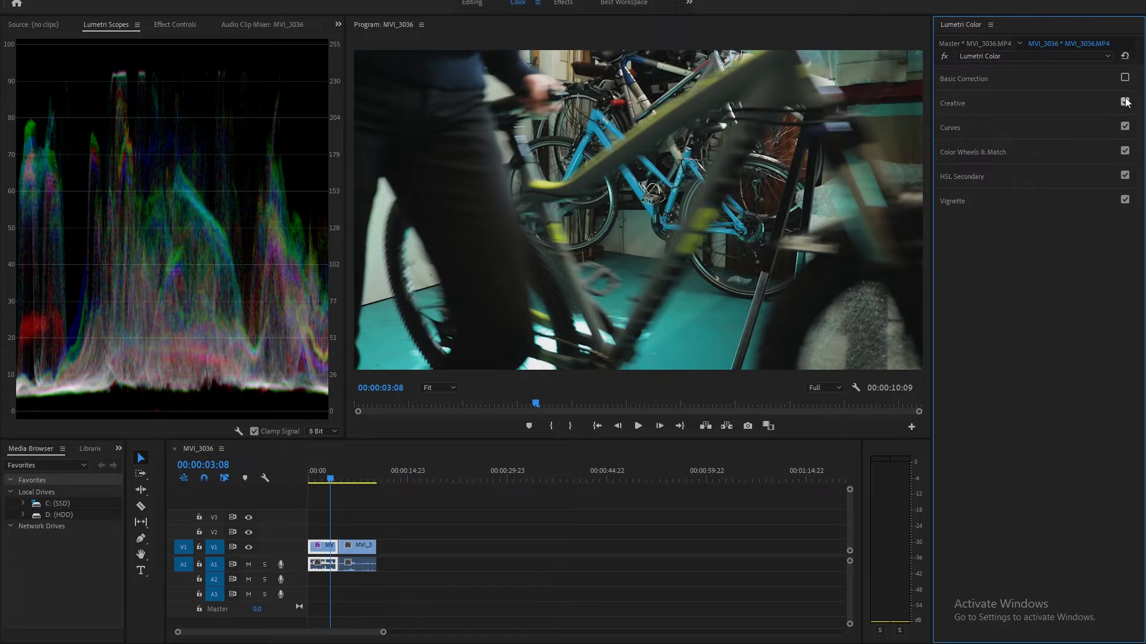
left_click(1125, 102)
left_click(1121, 124)
left_click(1124, 126)
left_click(1071, 126)
left_click(1125, 151)
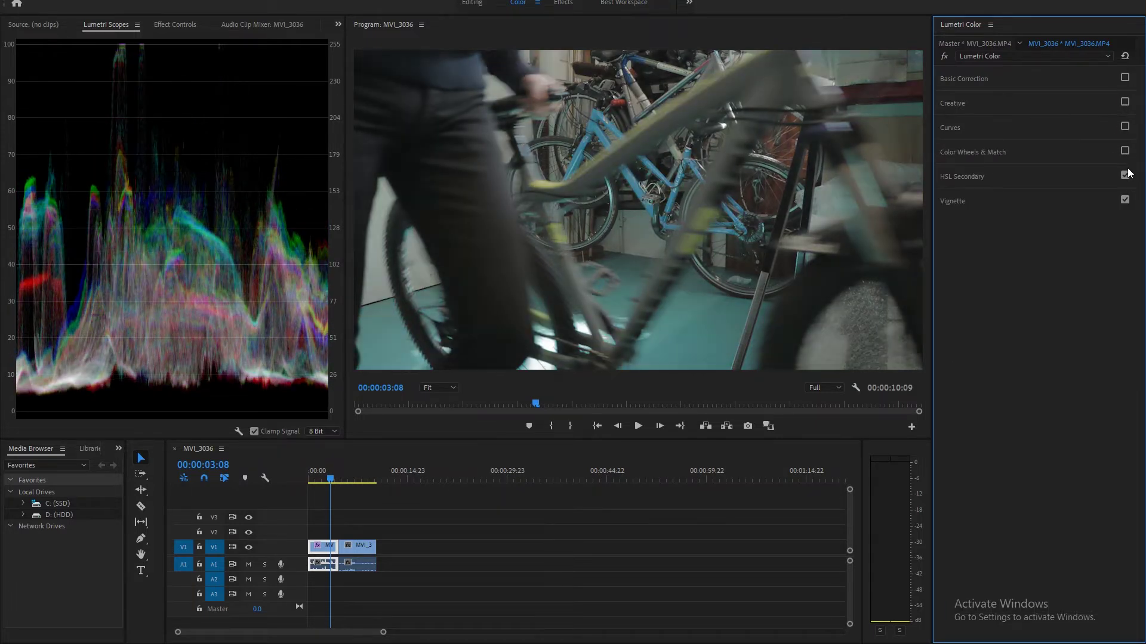
left_click(1125, 199)
left_click(315, 481)
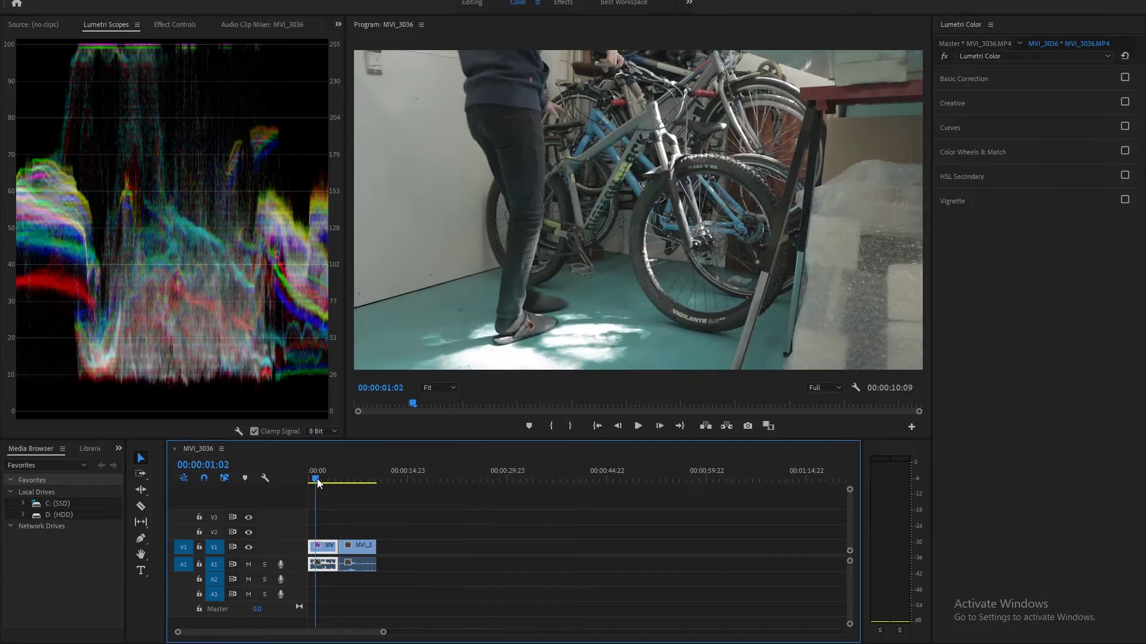
Step: Re-enable the Lumetri Color sections one by one, leaving Creative for last, to compare each section's effect on the picture
left_click(1125, 79)
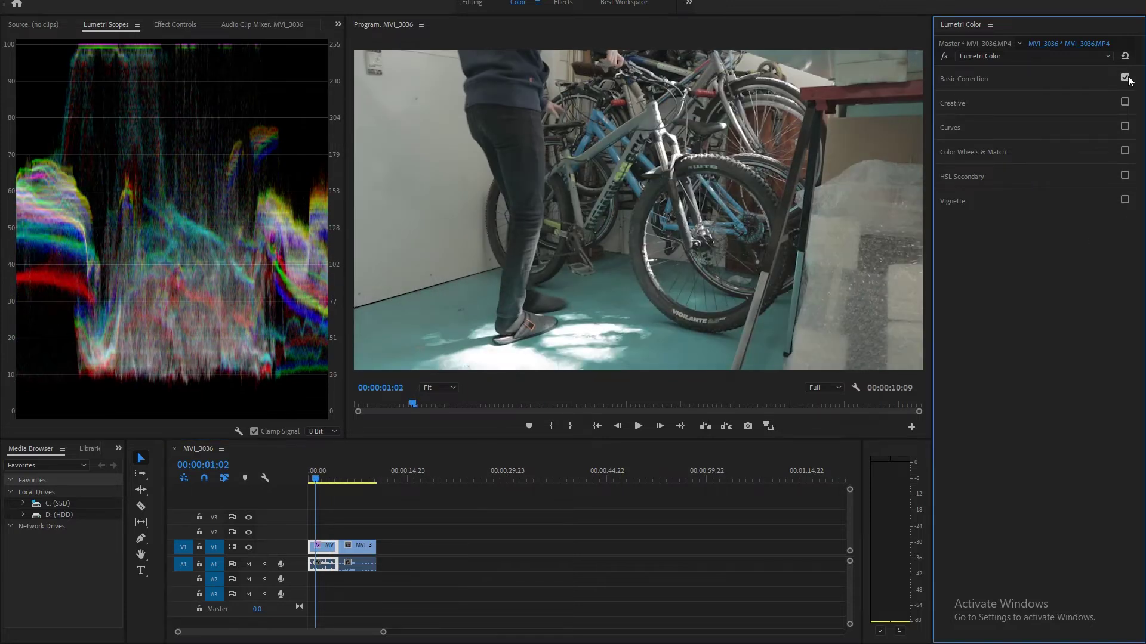
left_click(1125, 128)
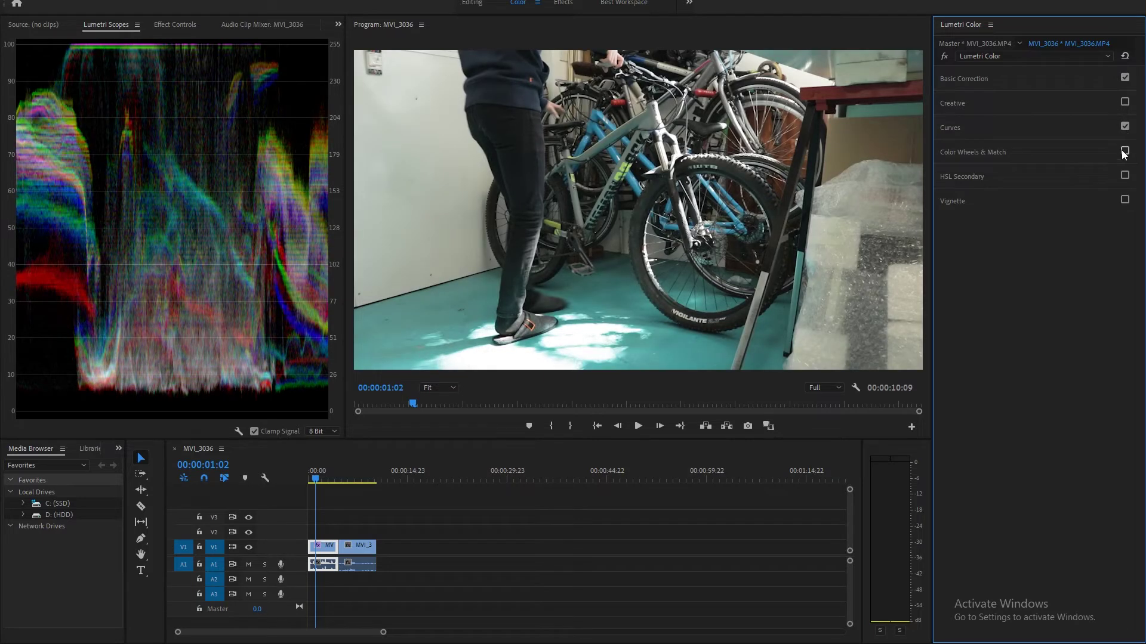
left_click(1124, 152)
left_click(1126, 176)
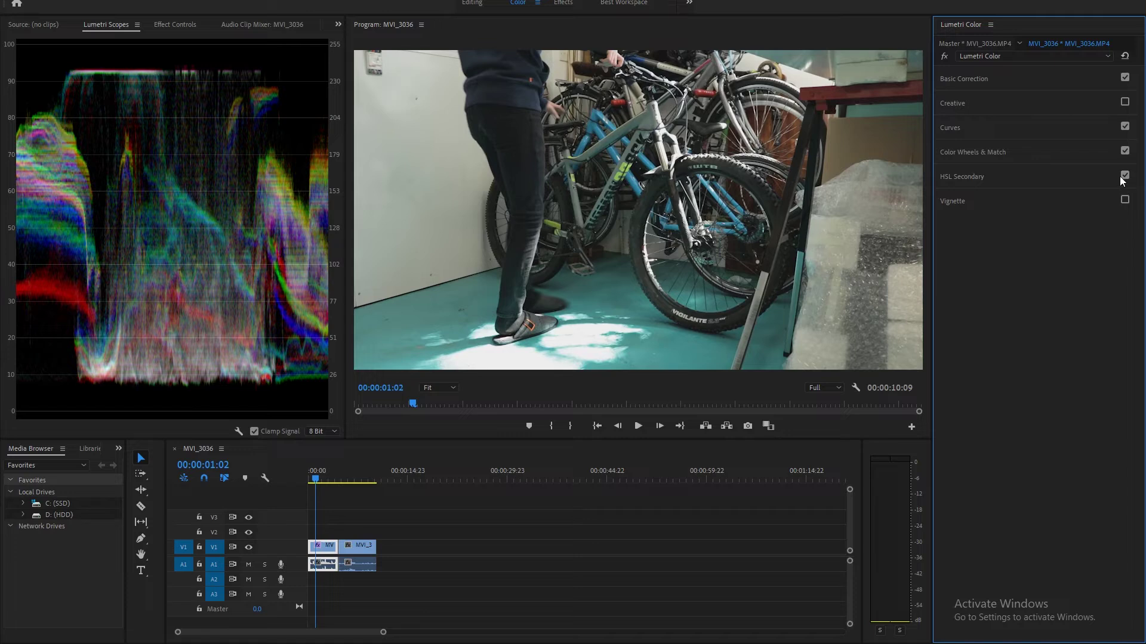
left_click(979, 179)
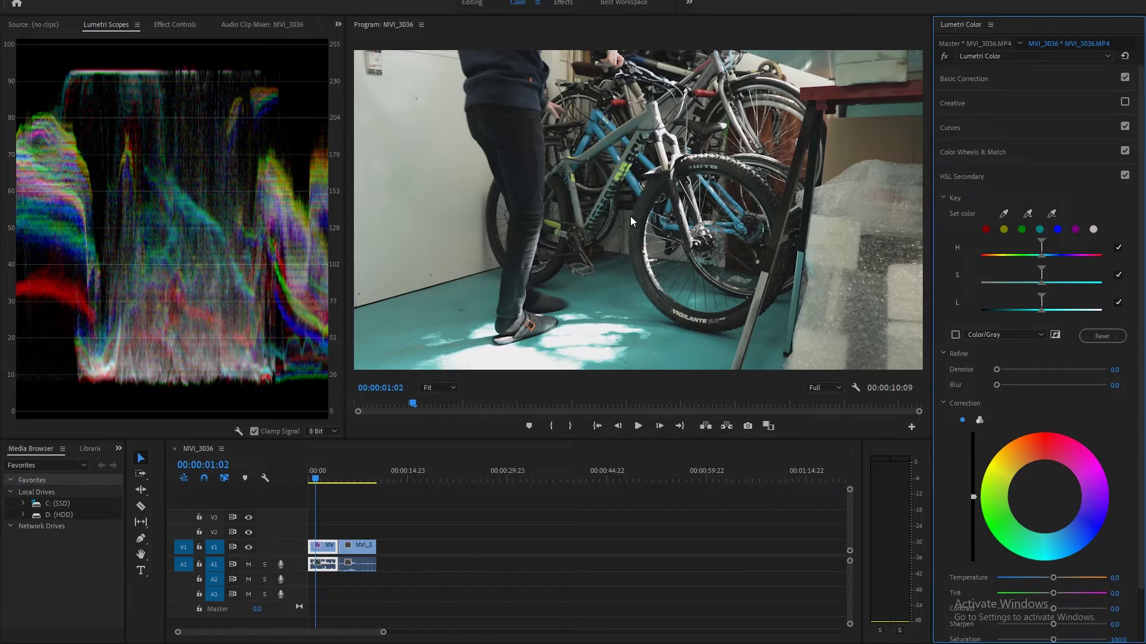
left_click(975, 177)
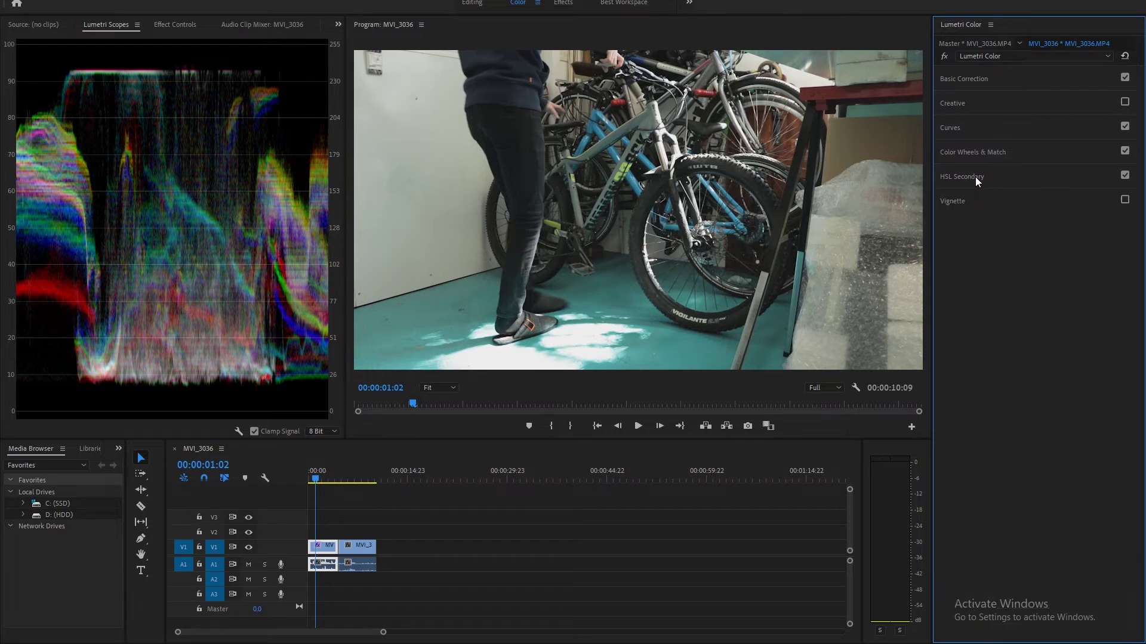
left_click(1125, 200)
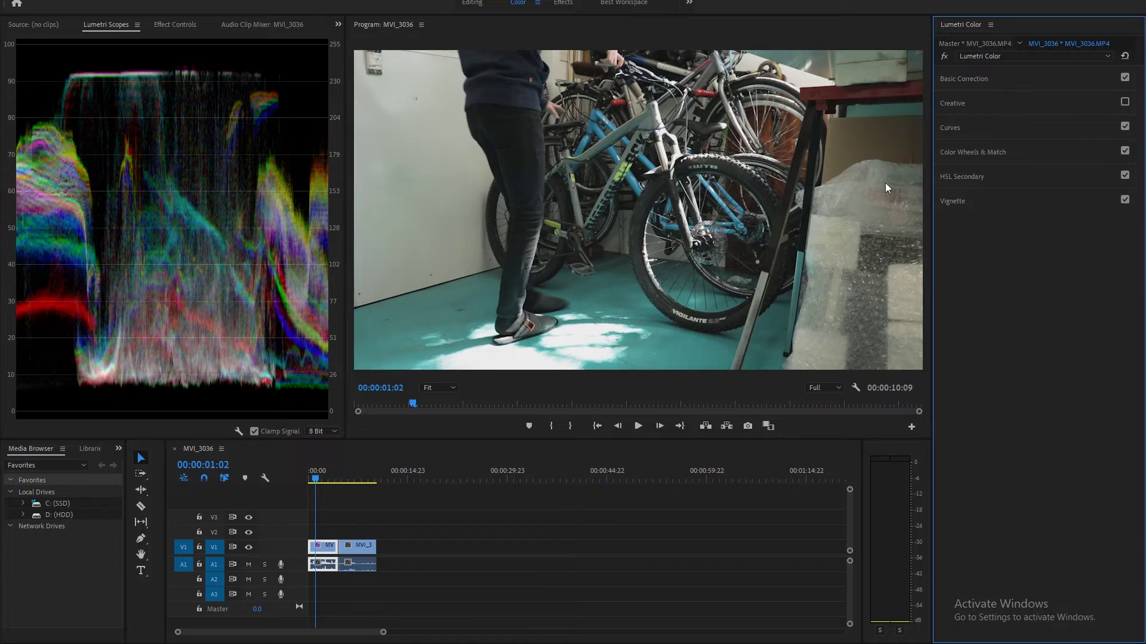
left_click(1125, 102)
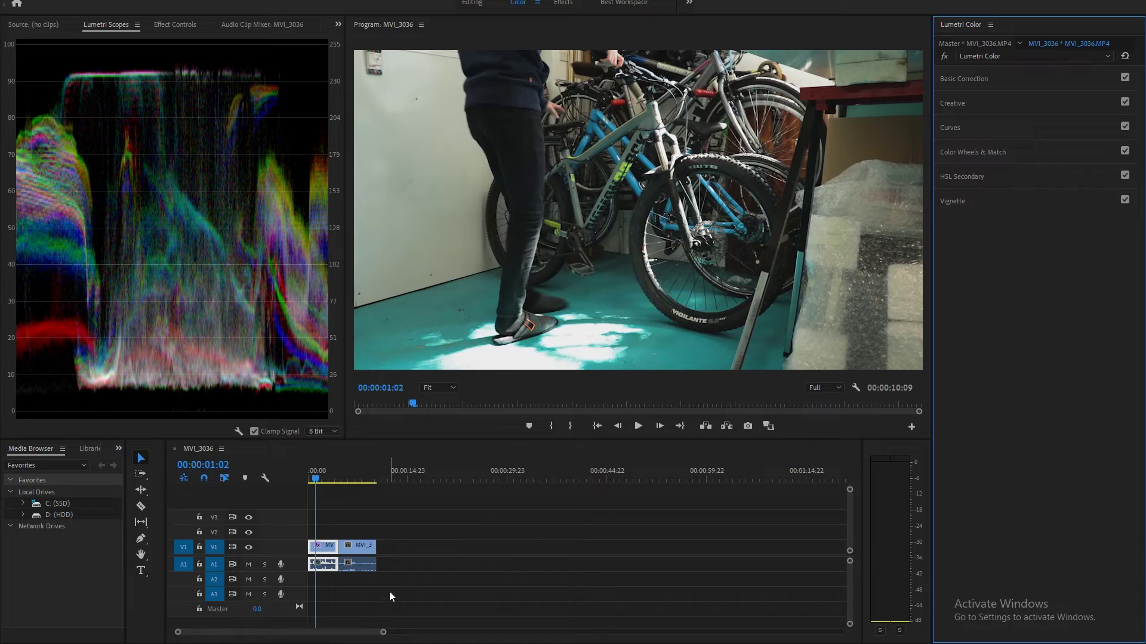
Step: Go to the second clip, MVI_3043.MP4, and play it from 00:00:06:03 to 00:00:07:04
left_click(355, 476)
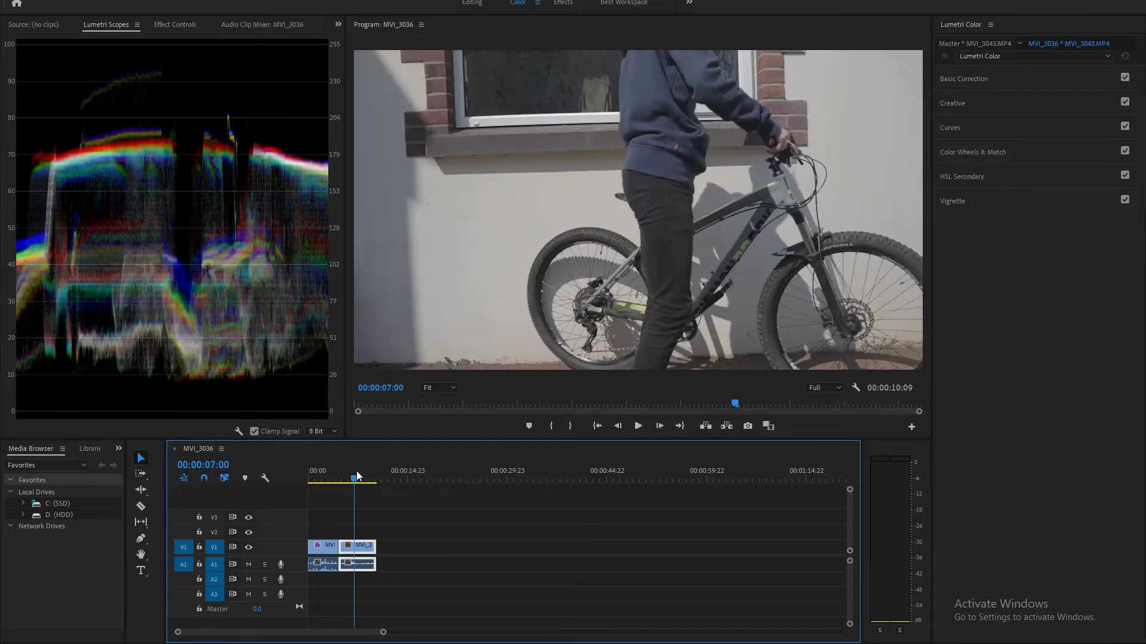
left_click_drag(357, 471, 349, 470)
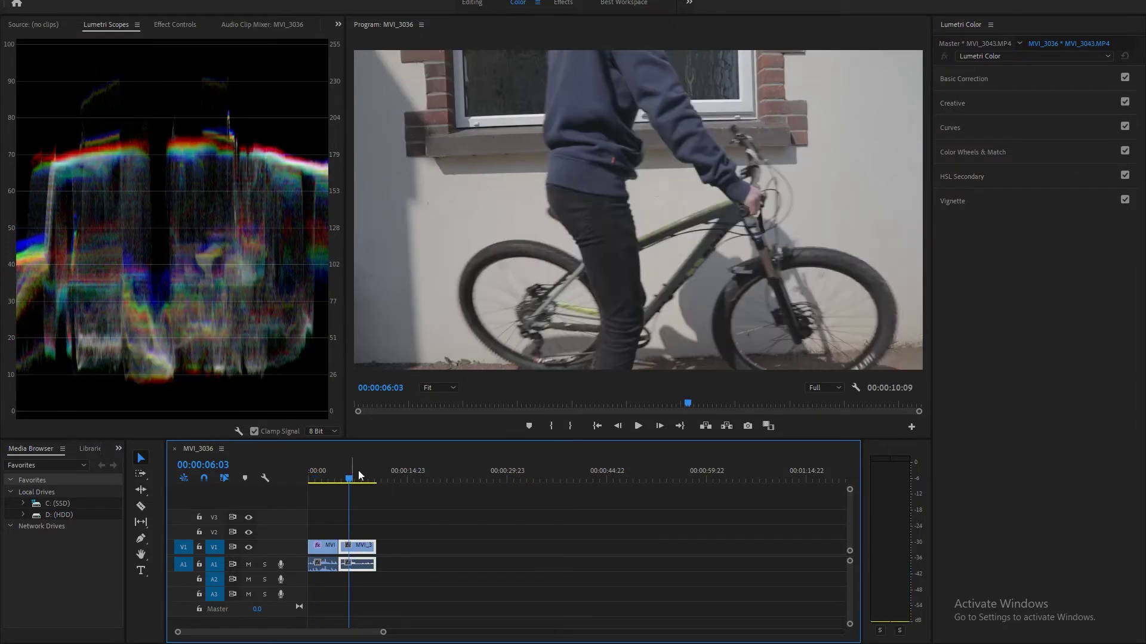
key("space")
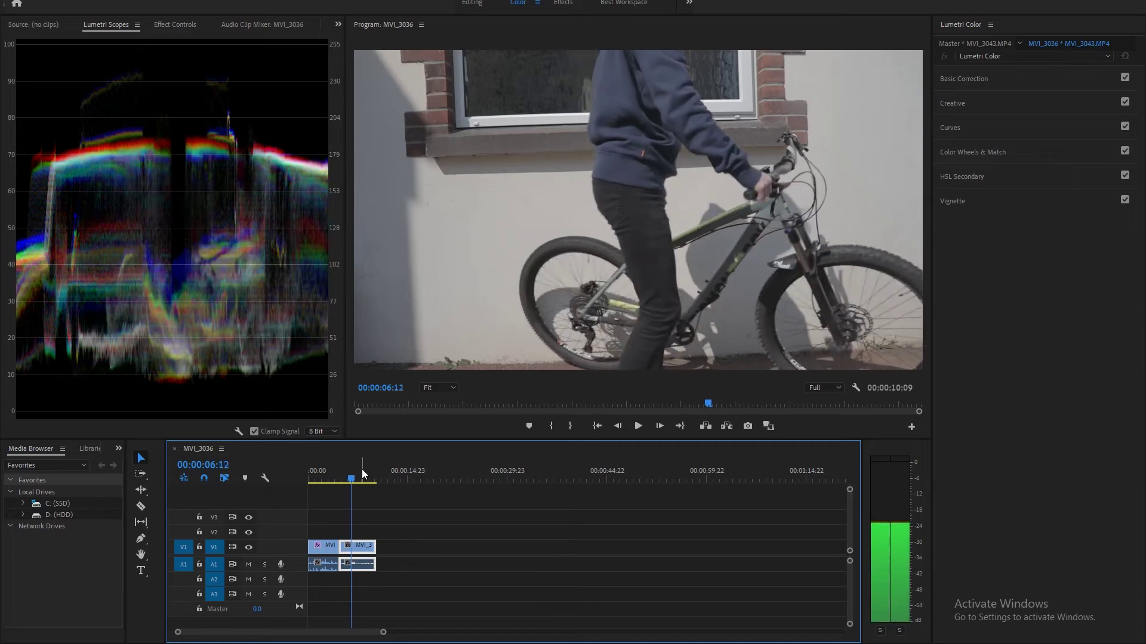
key("space")
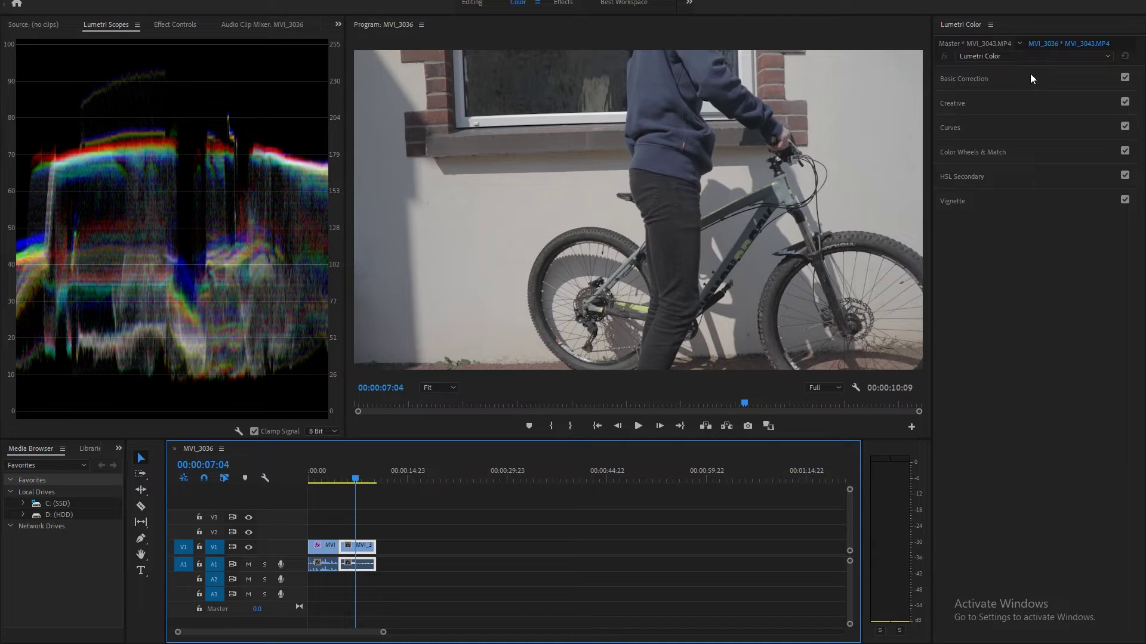
Step: Lower the second clip's exposure to -0.1 in Basic Correction
left_click(1004, 83)
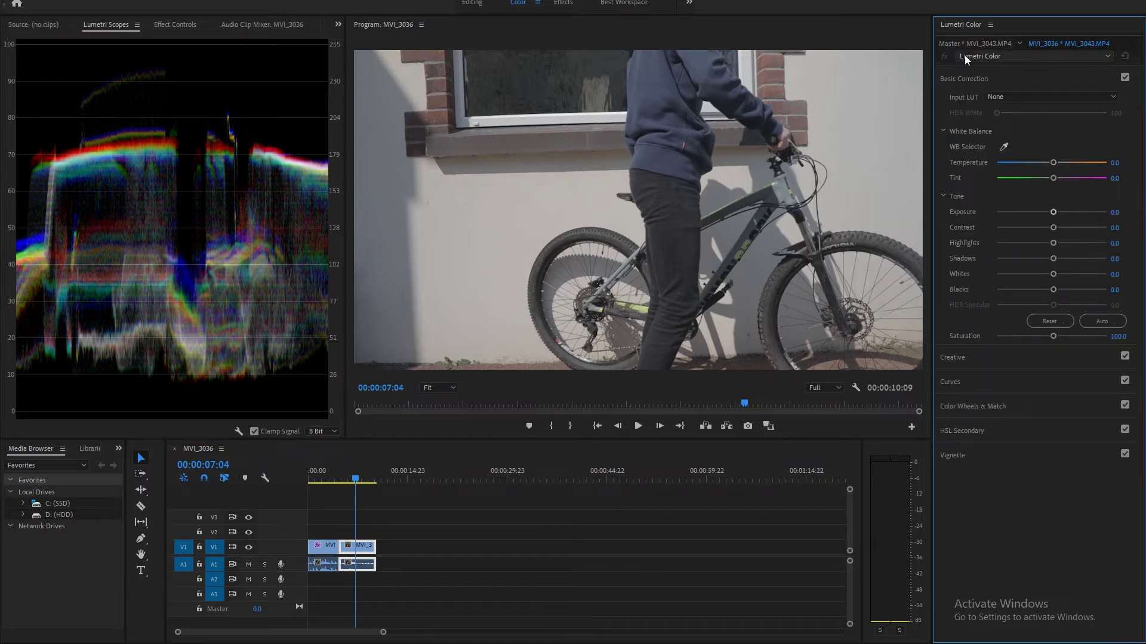
left_click(1054, 216)
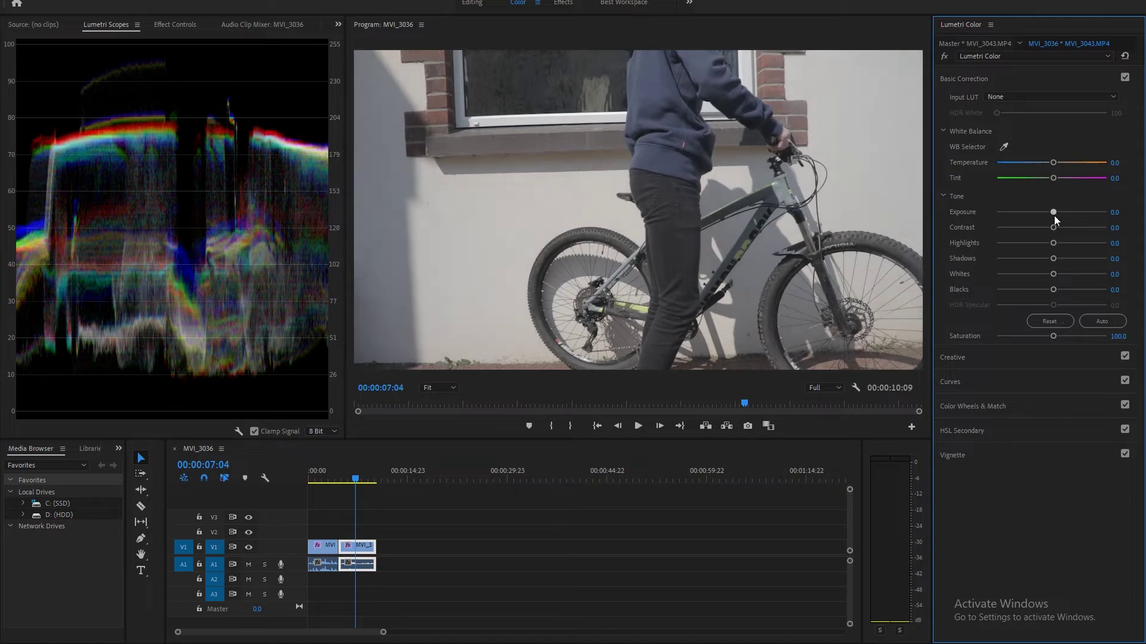
left_click_drag(1053, 216, 1049, 216)
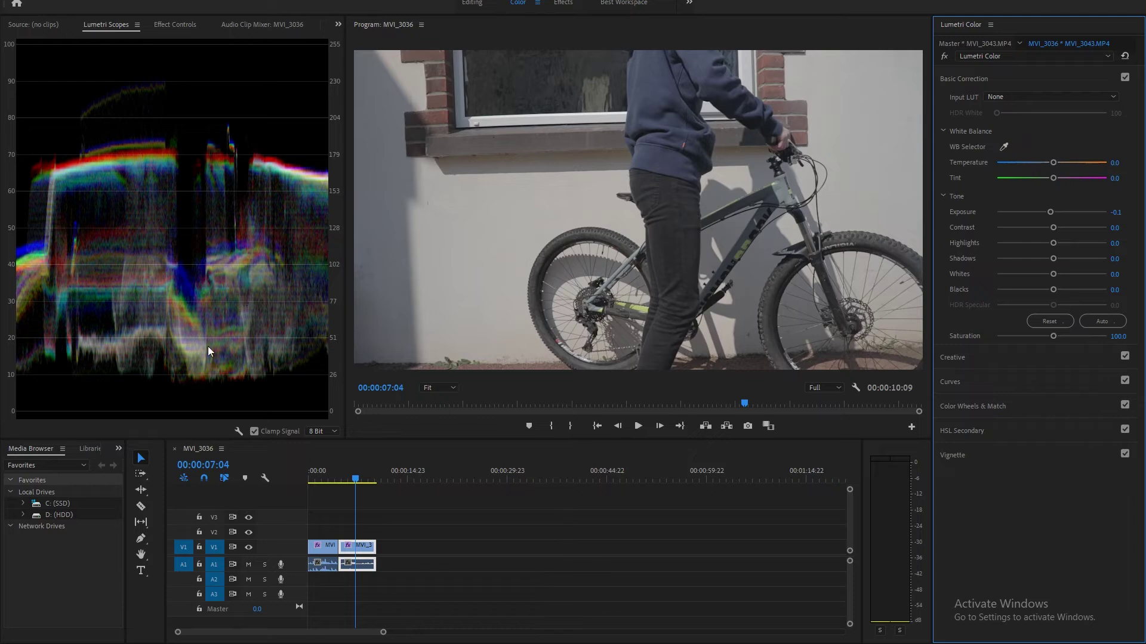
left_click(962, 79)
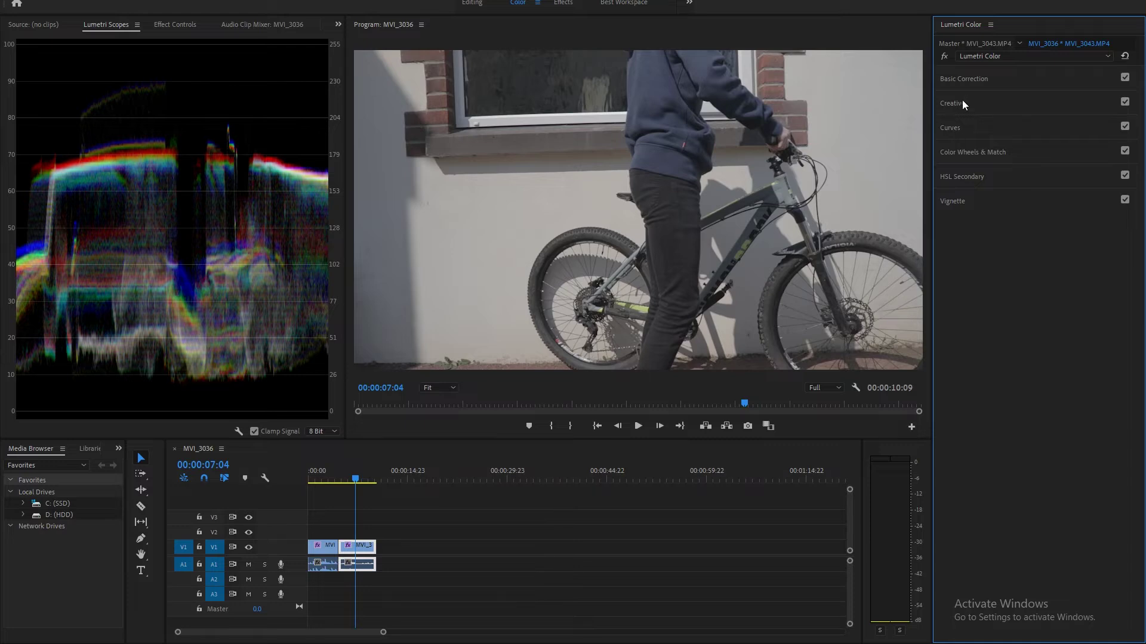
Step: Load GC_Cinestyle-Rec709.cube from the Ground_Control_Cinestyle-Rec709 folder as the second clip's creative look
left_click(963, 102)
left_click(995, 122)
left_click(985, 149)
double_click(228, 86)
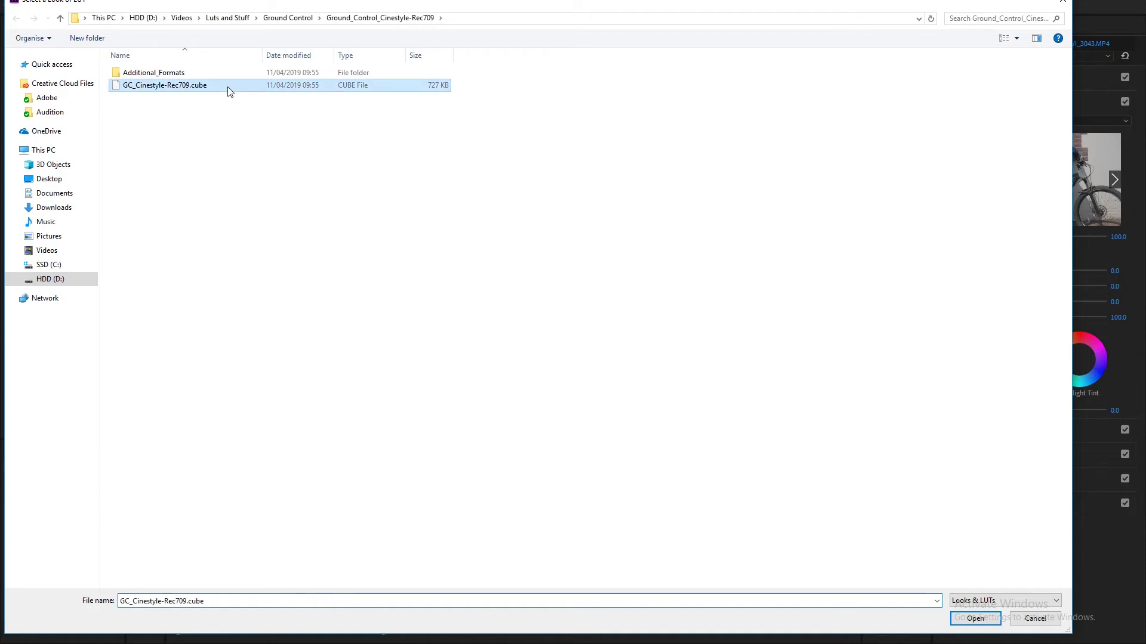
Step: Try the second clip's creative look at intensities of 25 and 50
left_click(1120, 236)
type("25")
key("Return")
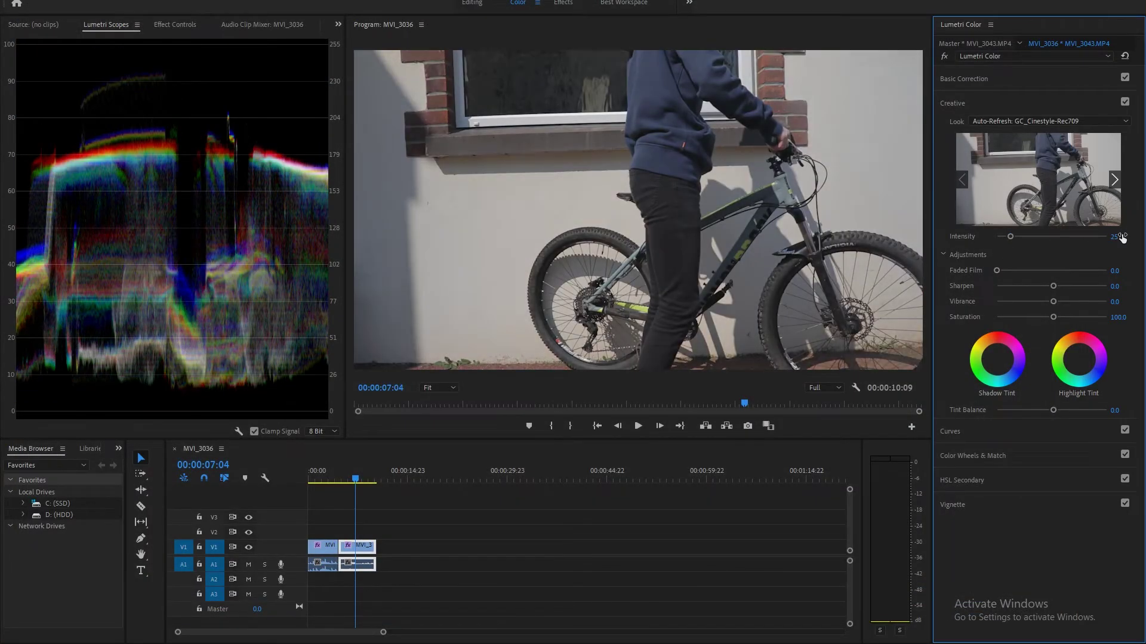
left_click(1119, 236)
type("50")
key("Return")
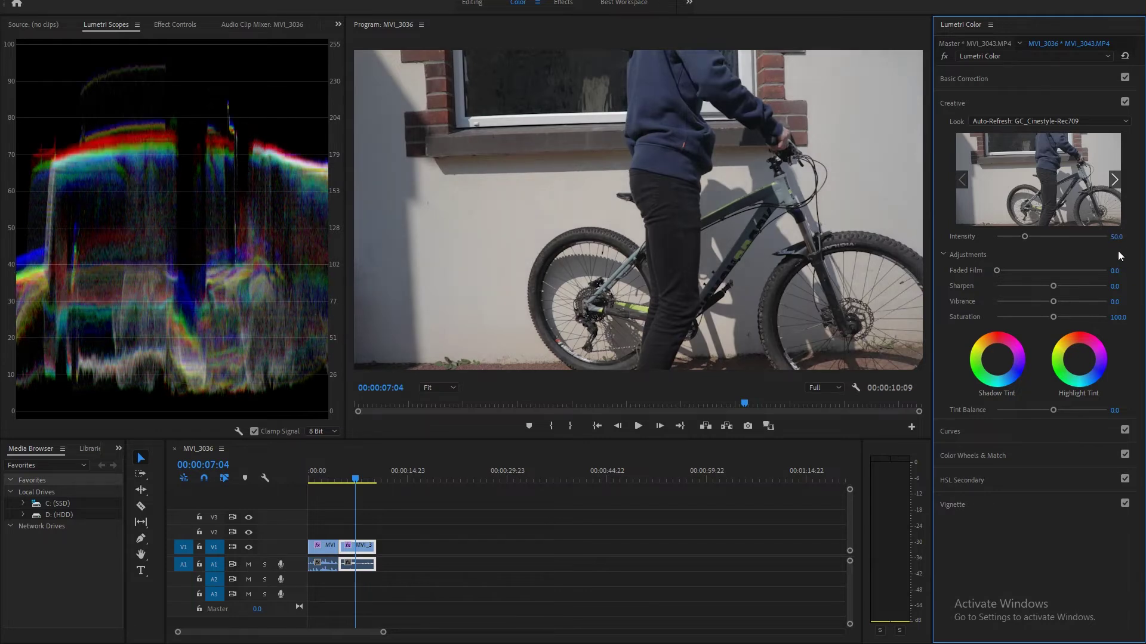
Step: Set the second clip's creative look intensity to 60 and Sharpen to 10
left_click(1116, 238)
type("60")
key("Return")
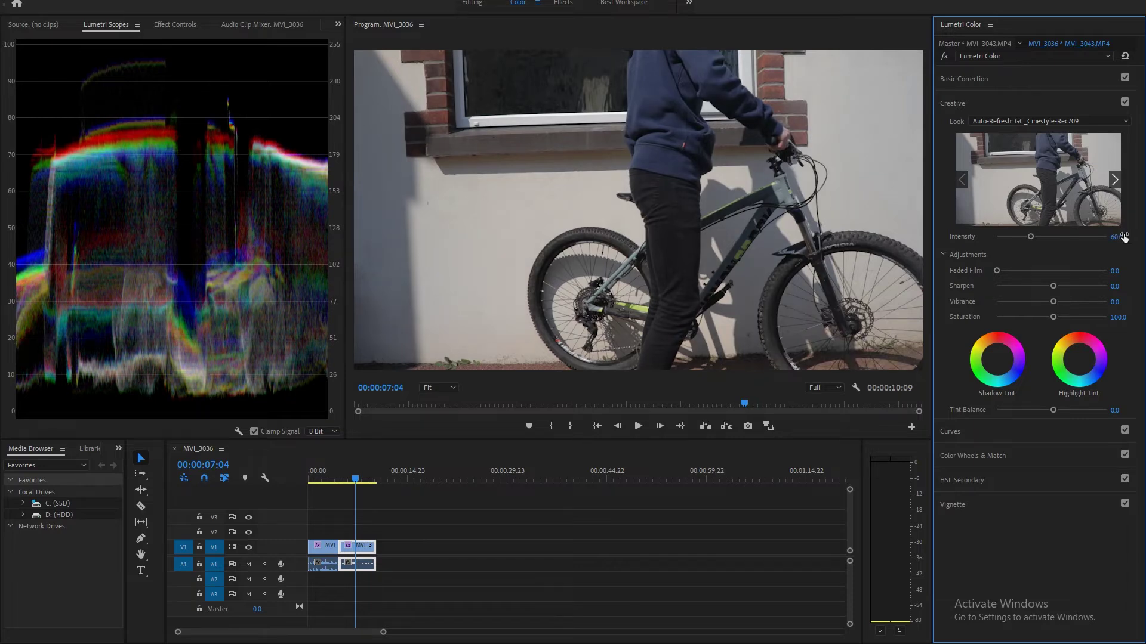
left_click(1122, 285)
type("10")
key("Return")
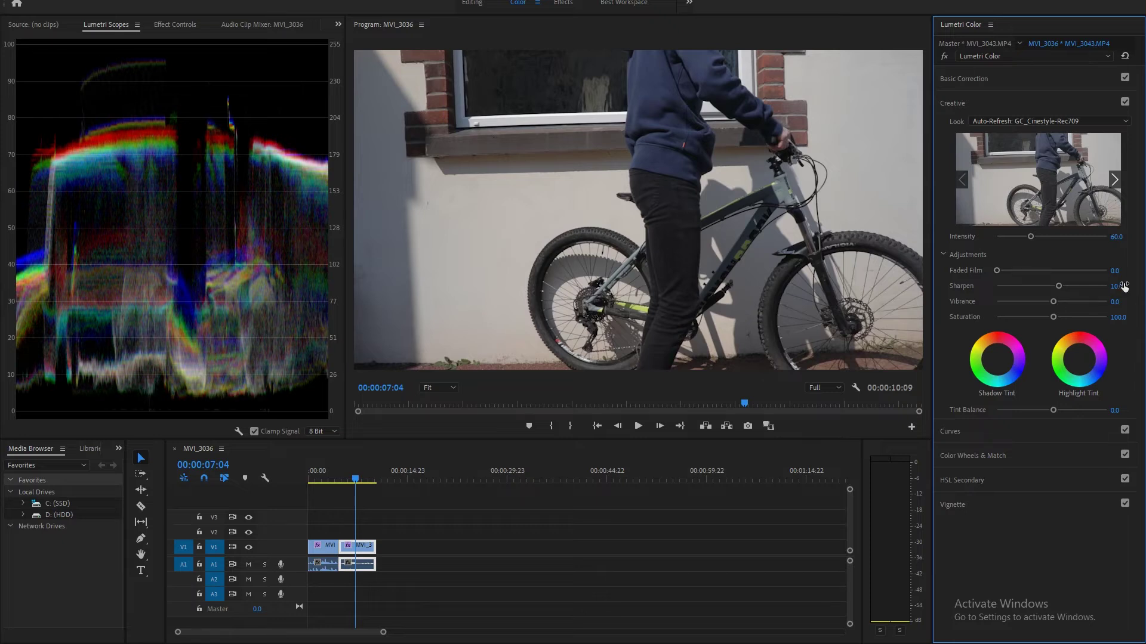
Step: Set the second clip's Vibrance to 5 and Saturation to 105 in the creative adjustments, comparing it with the first clip
left_click(1115, 302)
type("5")
key("Return")
left_click(321, 477)
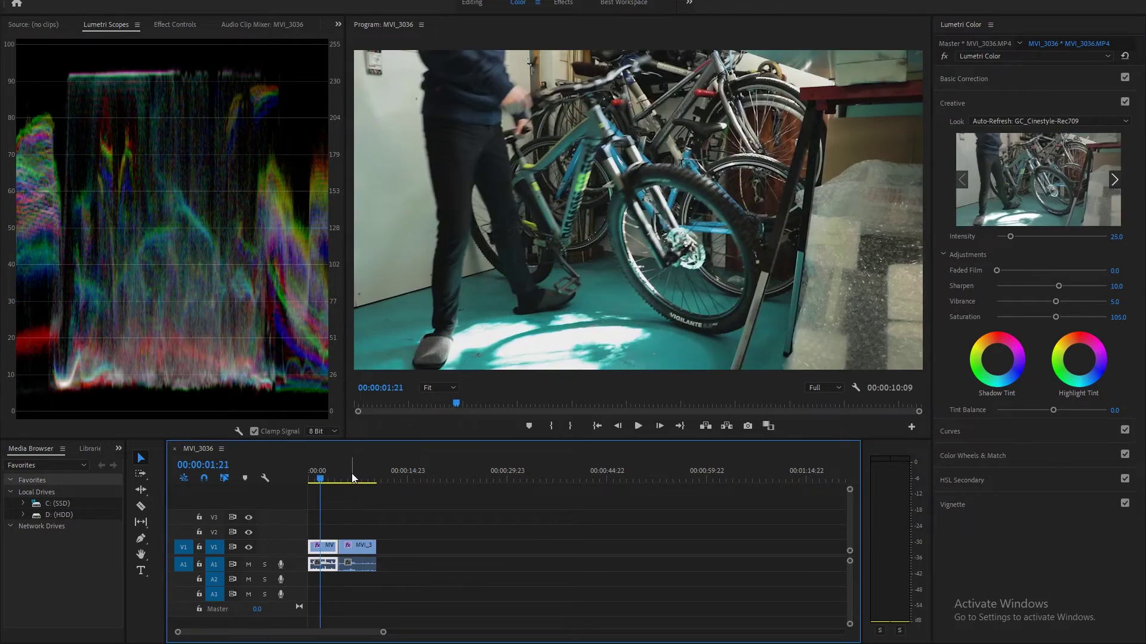
left_click(352, 478)
left_click(1123, 316)
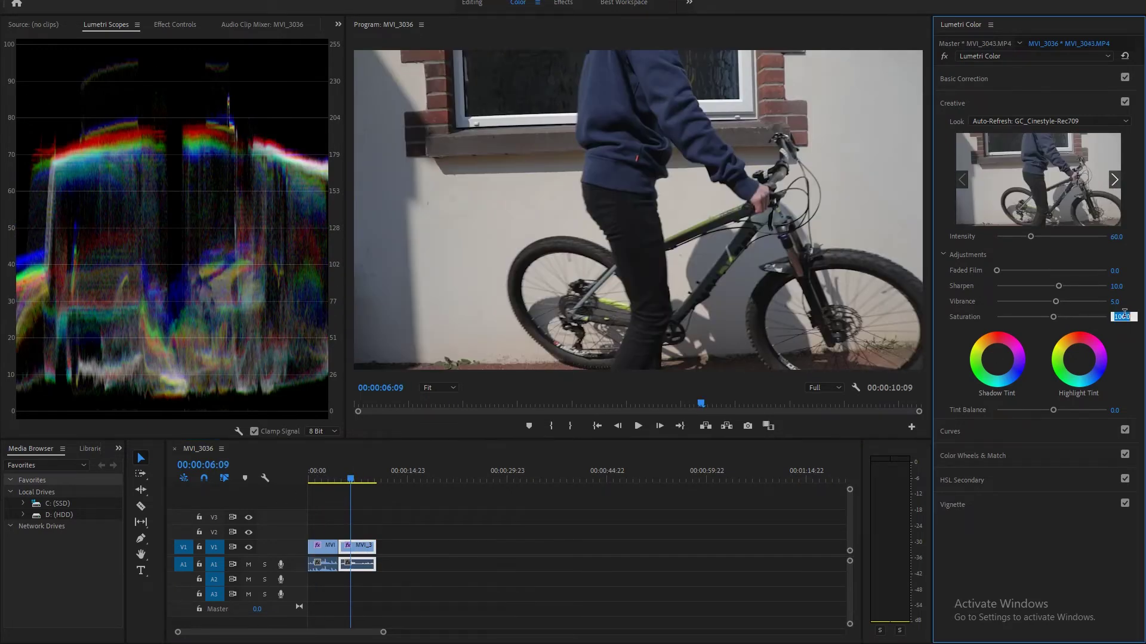
type("105")
key("Return")
key("space")
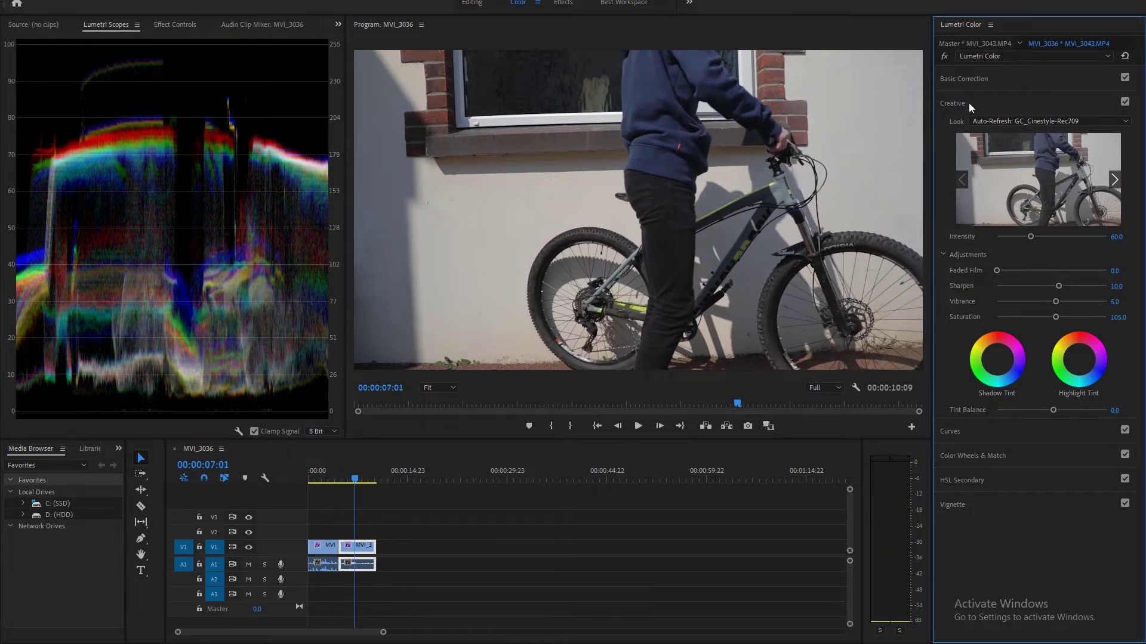
Step: Shape the second clip's white RGB curve into an S-curve with raised highlights, darkened shadows and slightly lifted midtones
left_click(973, 80)
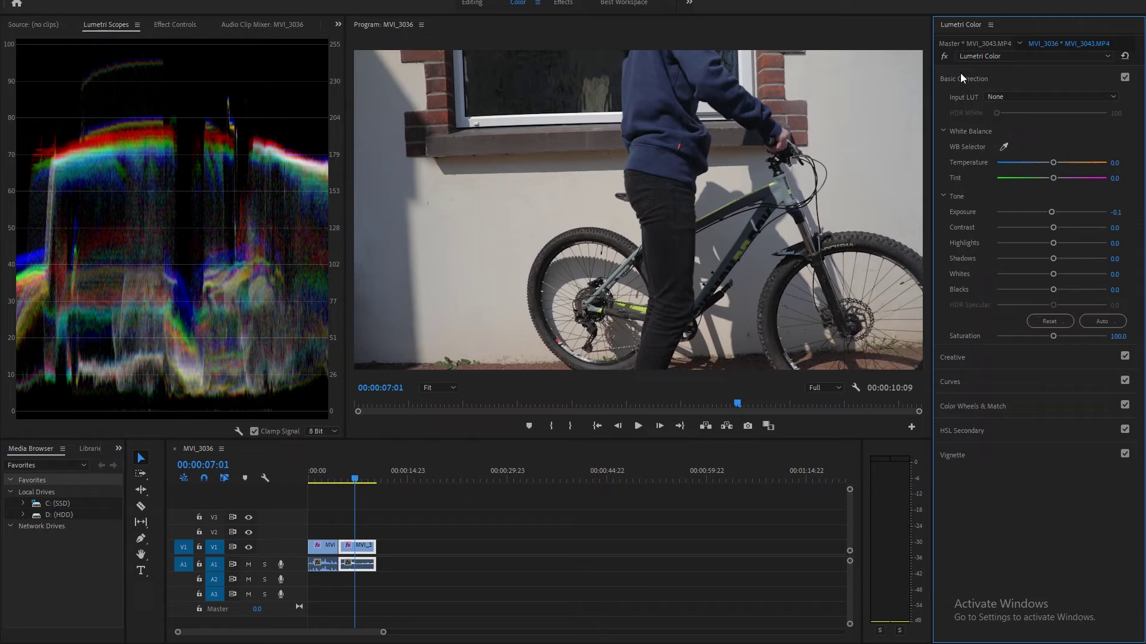
left_click(962, 78)
left_click(957, 126)
left_click_drag(1103, 238, 1084, 224)
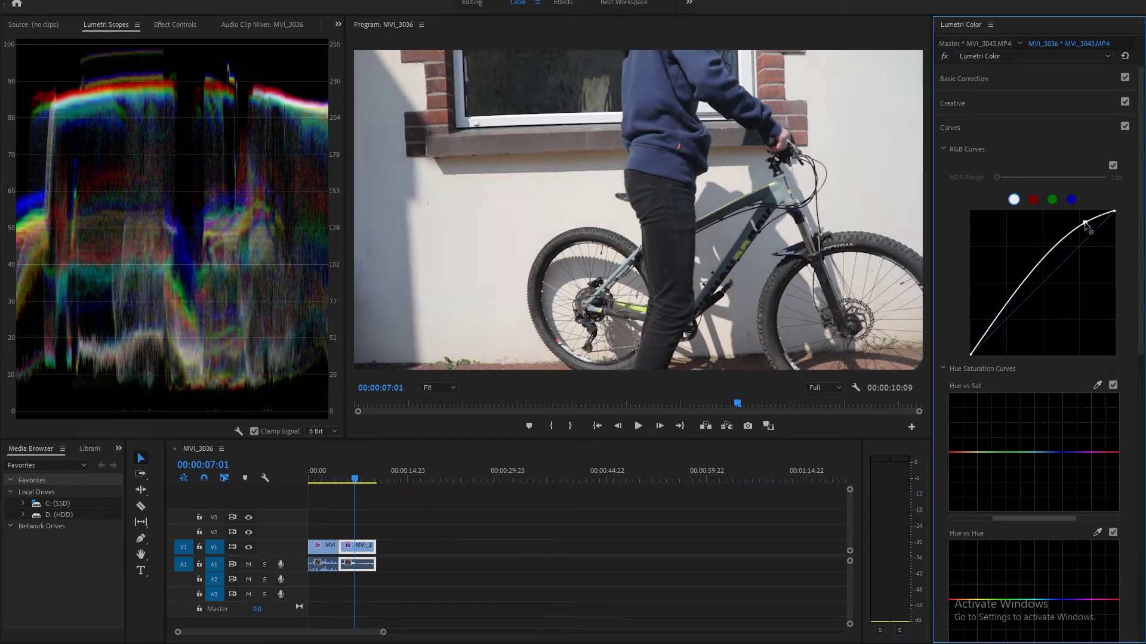
left_click_drag(1003, 321, 1008, 324)
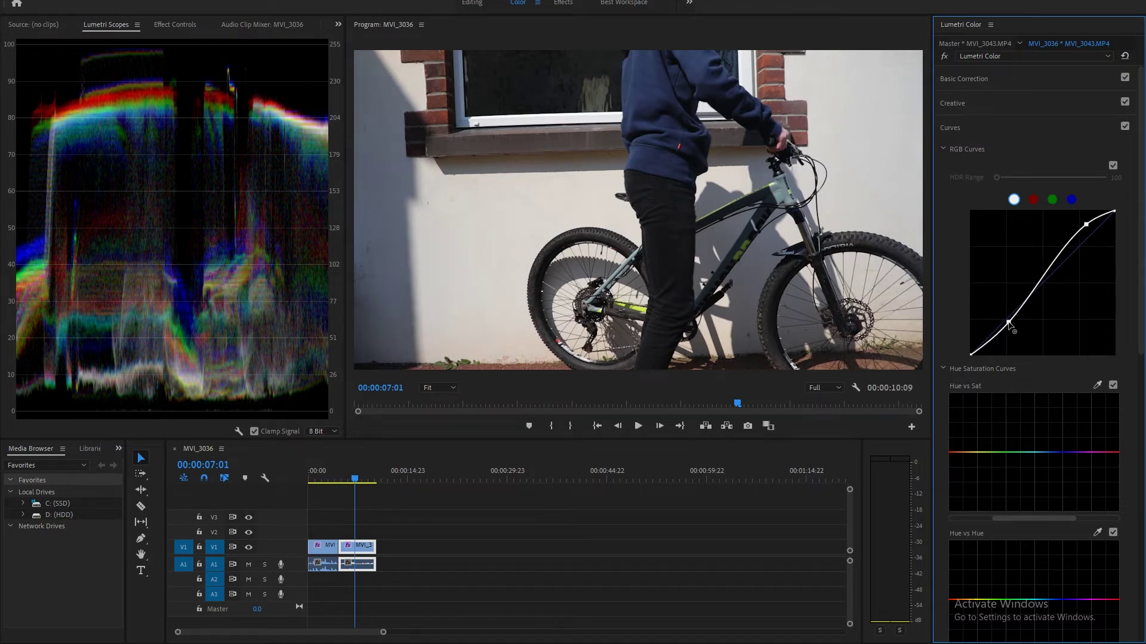
left_click_drag(1007, 323, 1009, 323)
left_click_drag(1074, 246, 1086, 228)
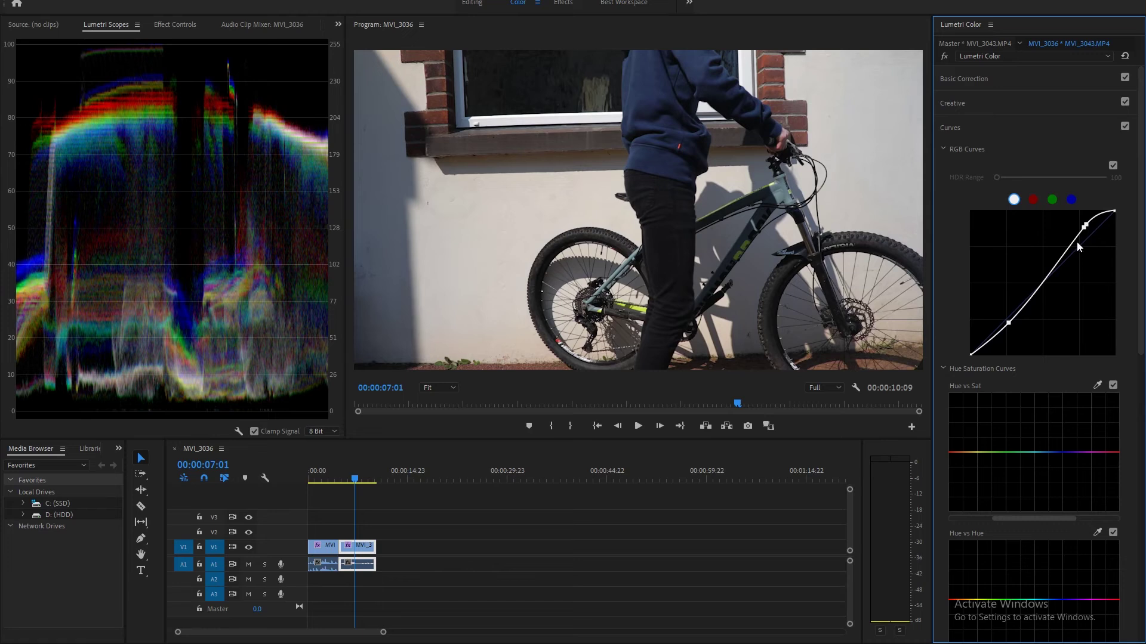
mouse_move(1059, 272)
left_mouse_down()
mouse_move(1121, 364)
mouse_move(1051, 293)
mouse_move(1045, 268)
left_mouse_up()
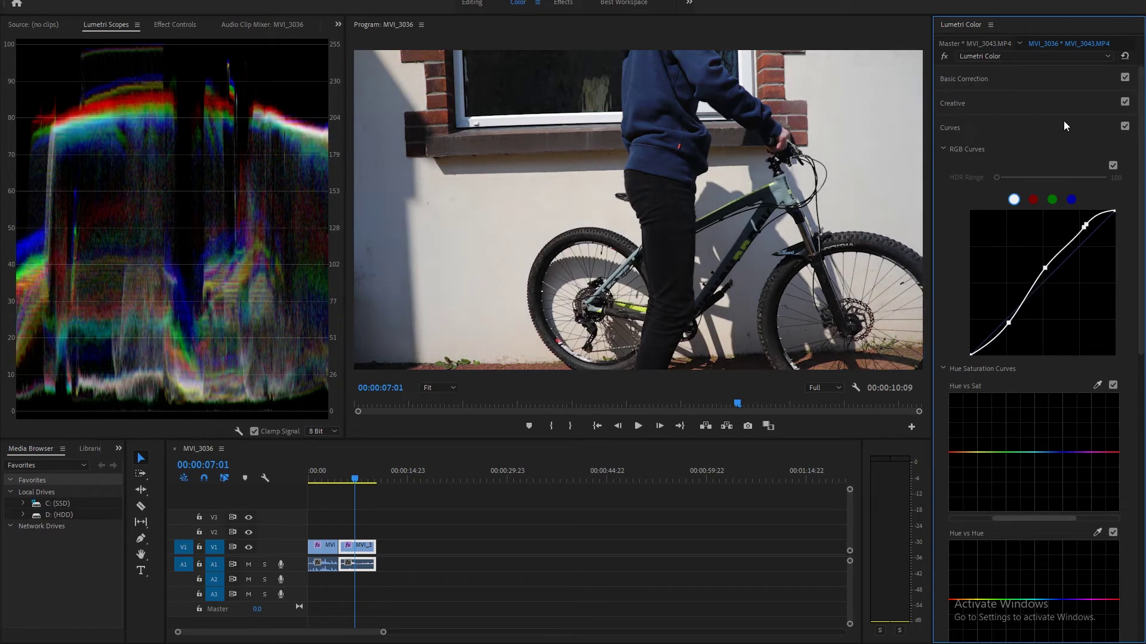
Step: Raise the second clip's shadow level slightly and lower its midtone and highlight levels with the color wheels
left_click(964, 101)
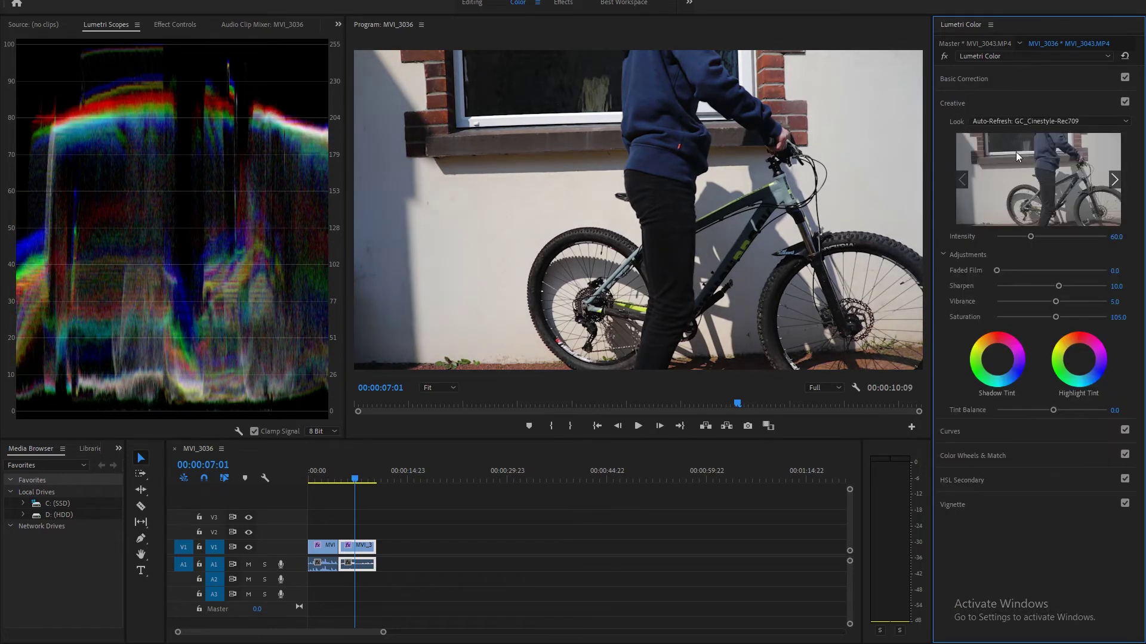
left_click(962, 78)
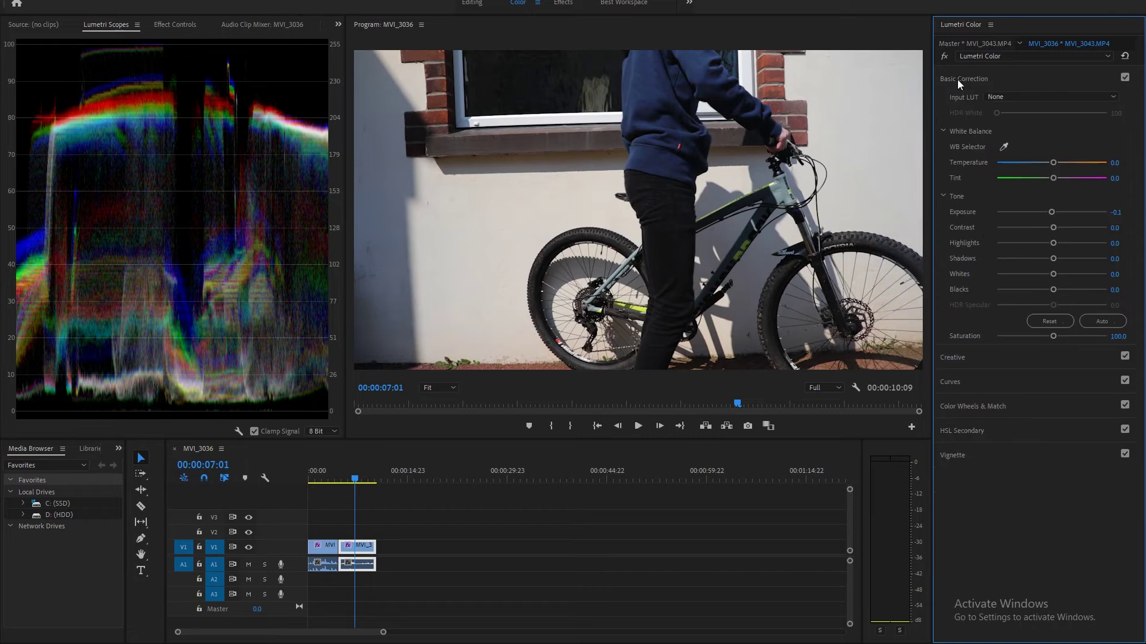
left_click(964, 408)
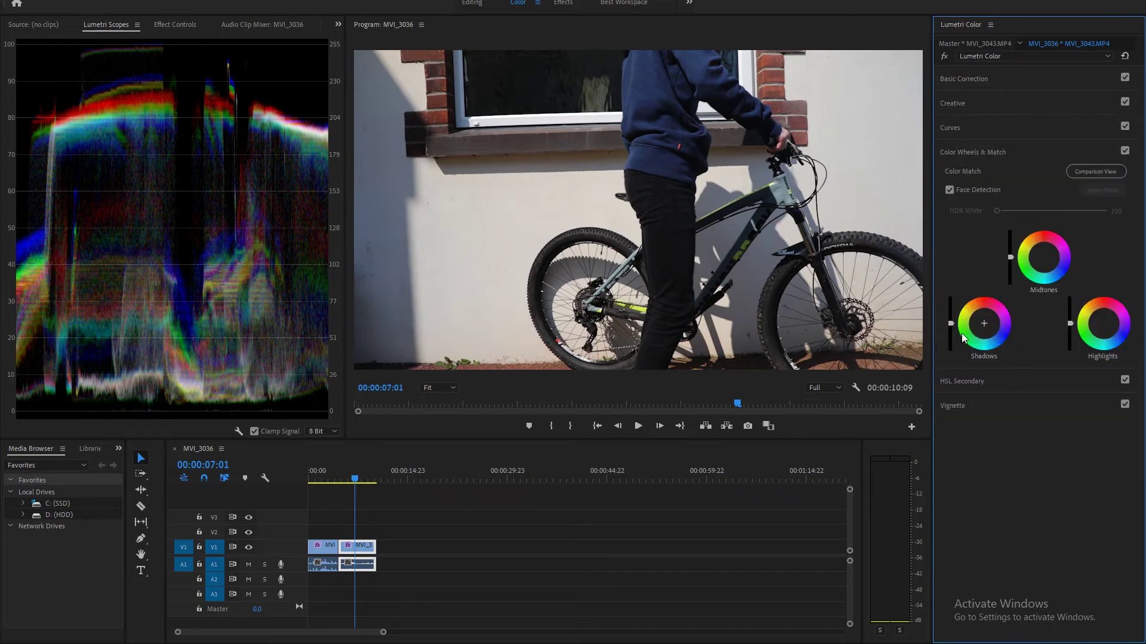
left_click_drag(950, 324, 950, 318)
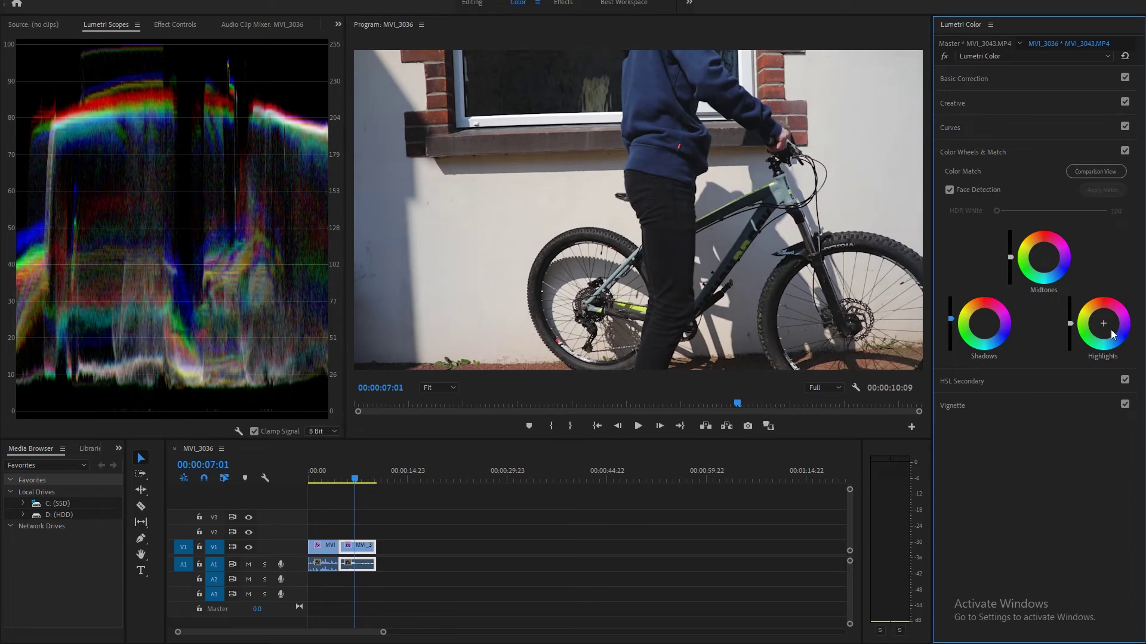
left_click_drag(1070, 323, 1070, 328)
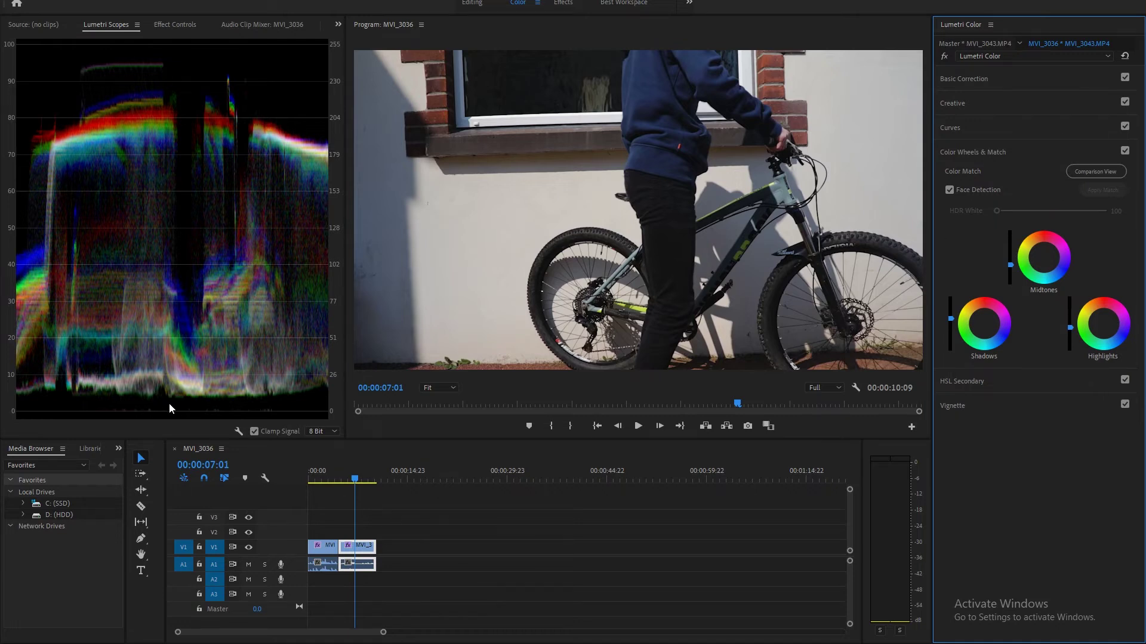
mouse_move(951, 320)
left_mouse_down()
mouse_move(951, 332)
mouse_move(951, 317)
left_mouse_up()
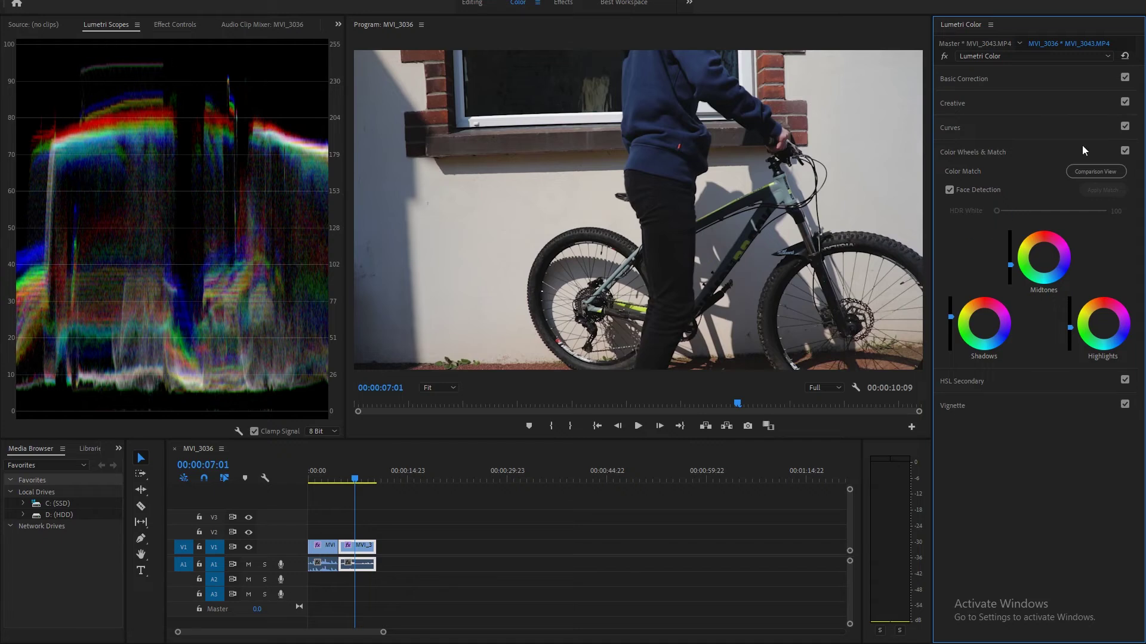
left_click(958, 152)
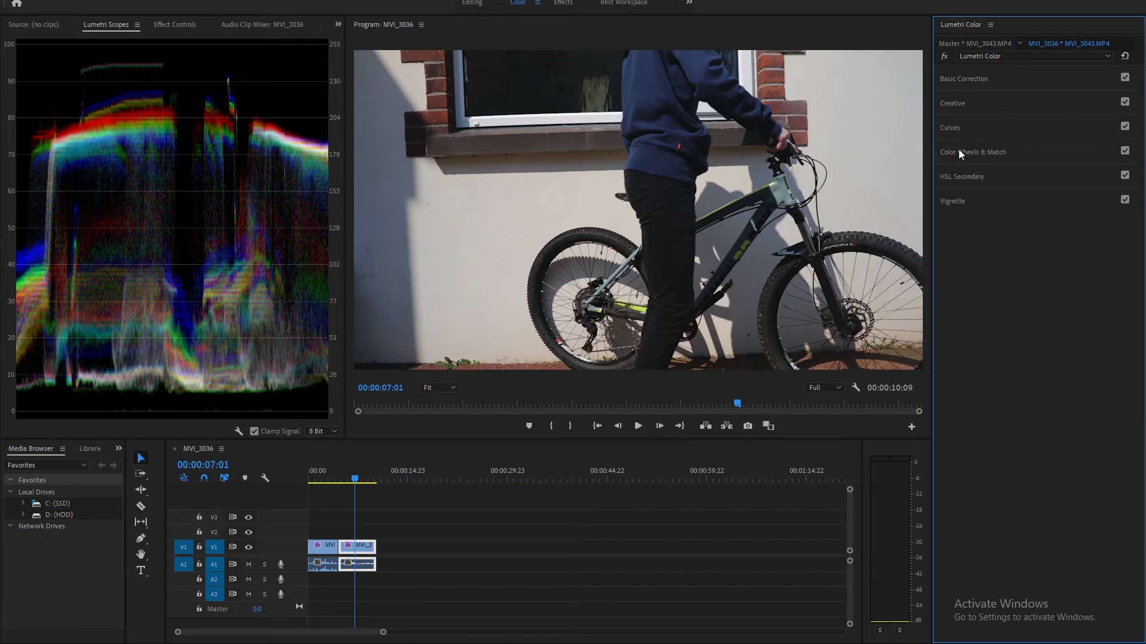
Step: Add a vignette to the second clip with Amount -0.2, Roundness 100 and Feather 100
left_click(972, 202)
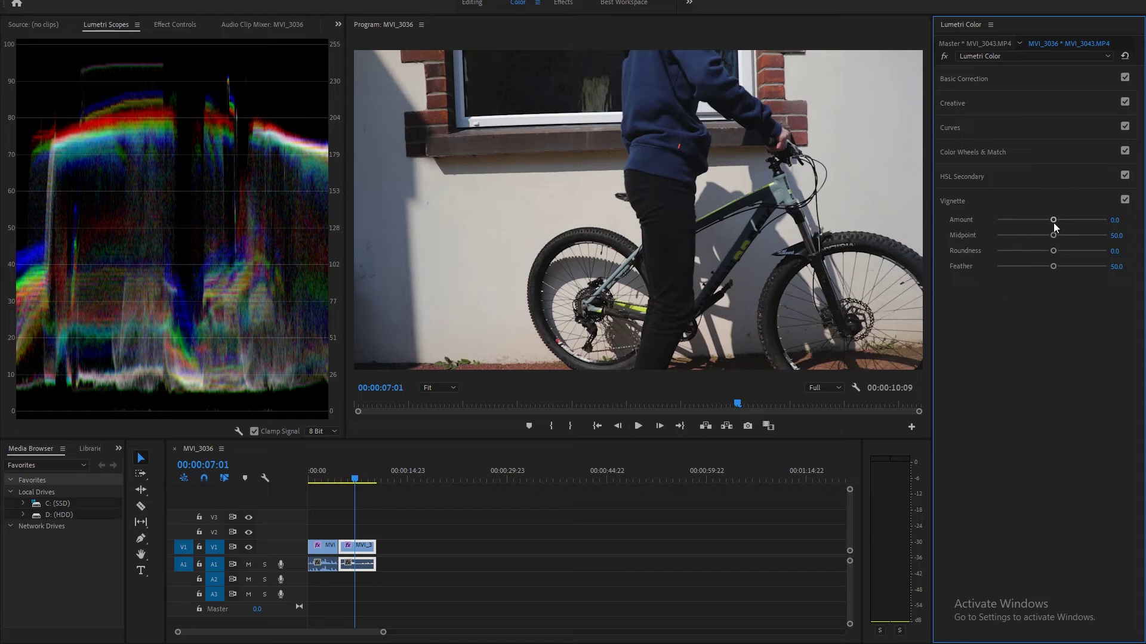
left_click_drag(1053, 222, 1049, 222)
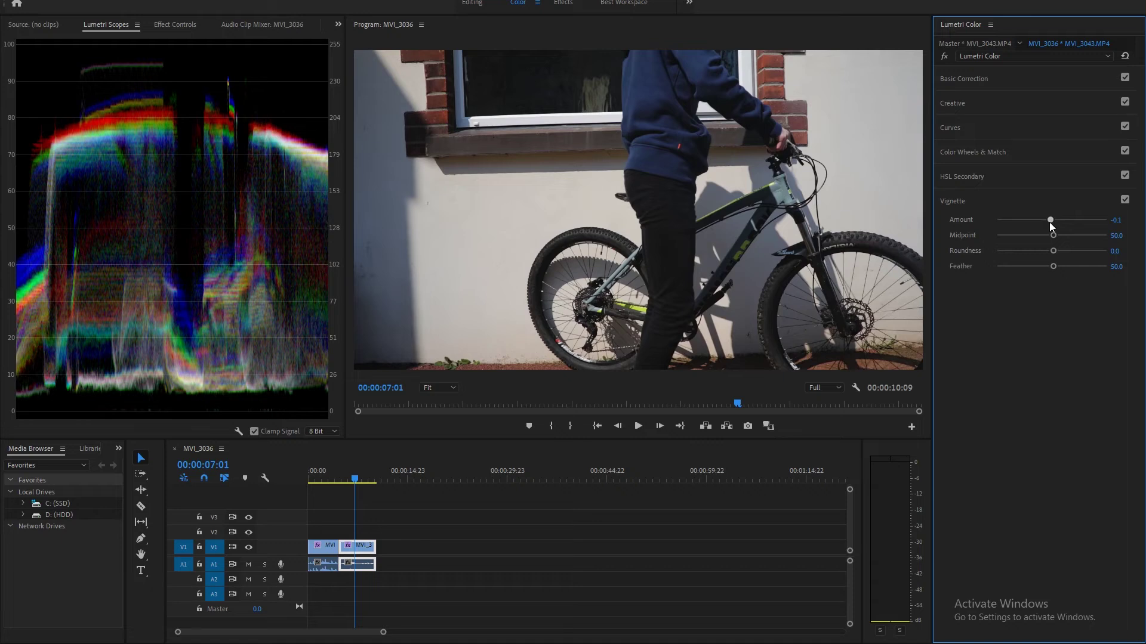
left_click(1121, 219)
type("00")
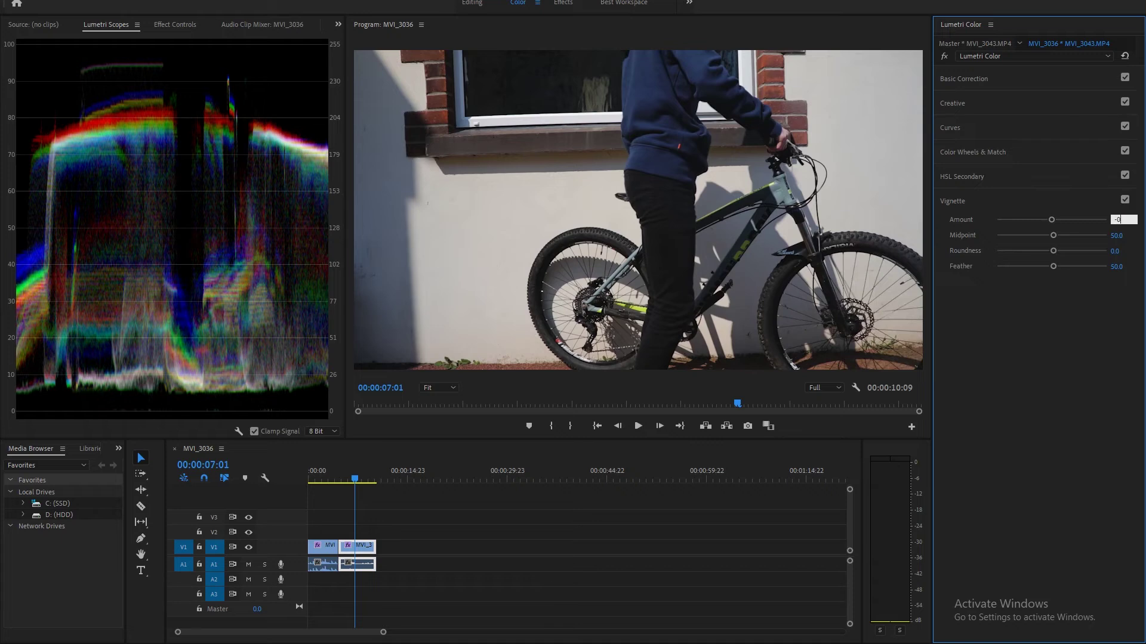
type(".2")
key("Return")
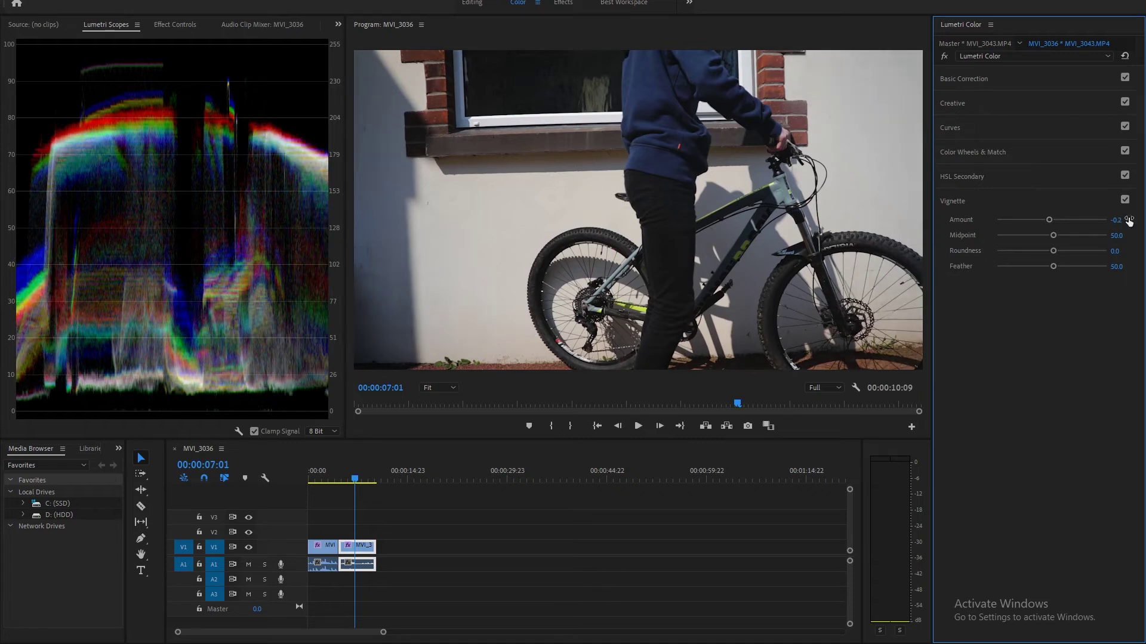
left_click_drag(1065, 248, 1111, 266)
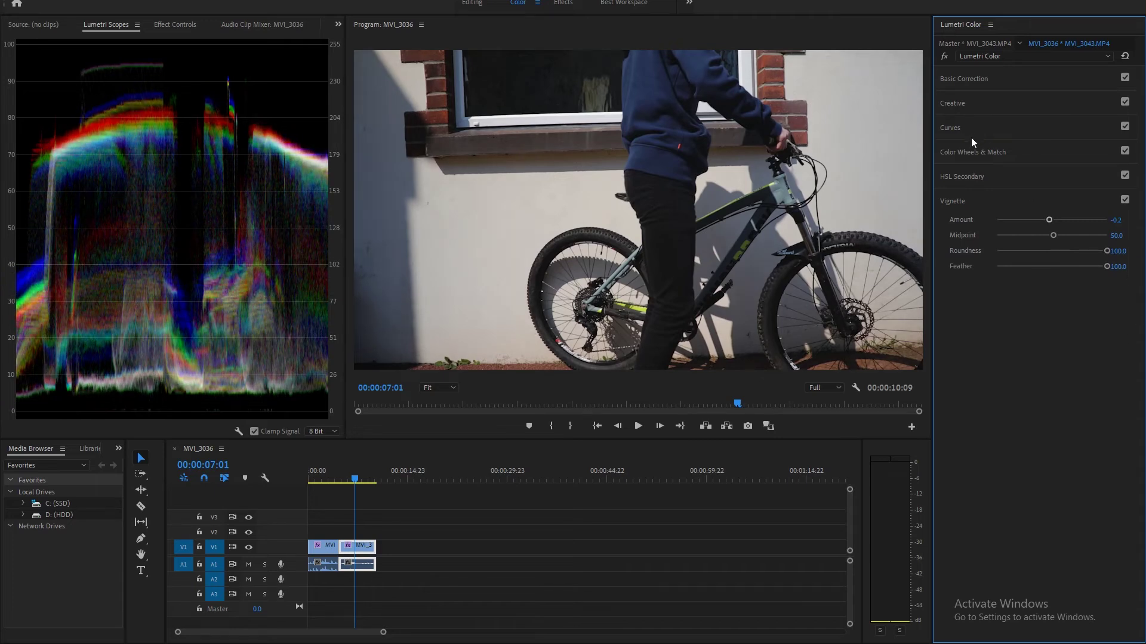
Step: Set the second clip's Exposure to -0.1, Contrast to 3.8, and Highlights and Shadows to 11.4 in Basic Correction
left_click(965, 175)
left_click(956, 78)
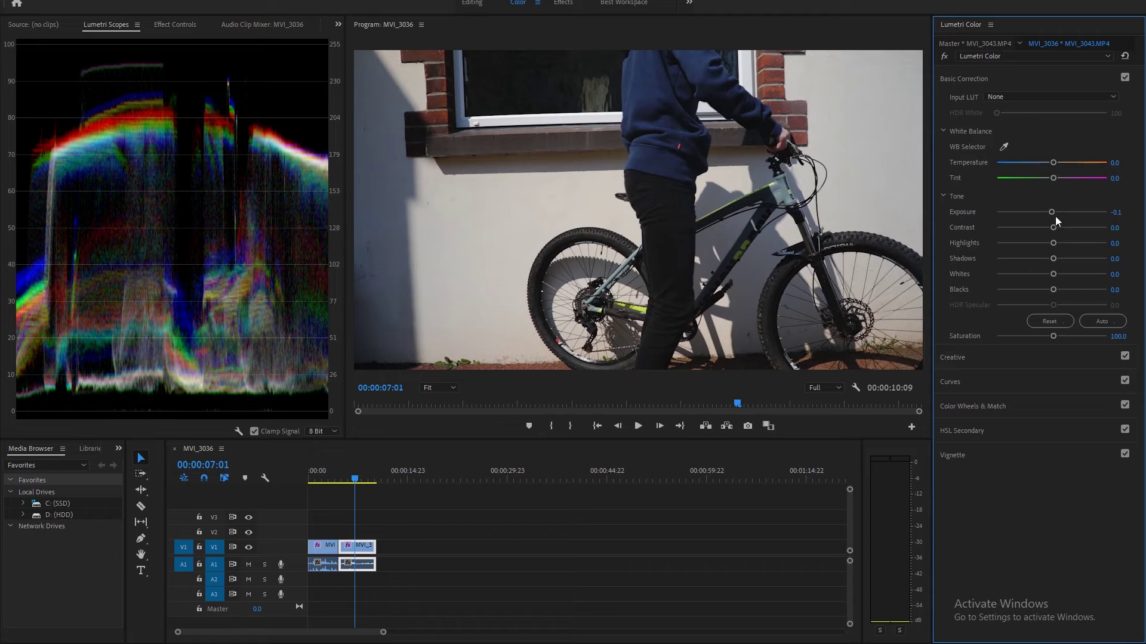
left_click_drag(1051, 216, 1054, 216)
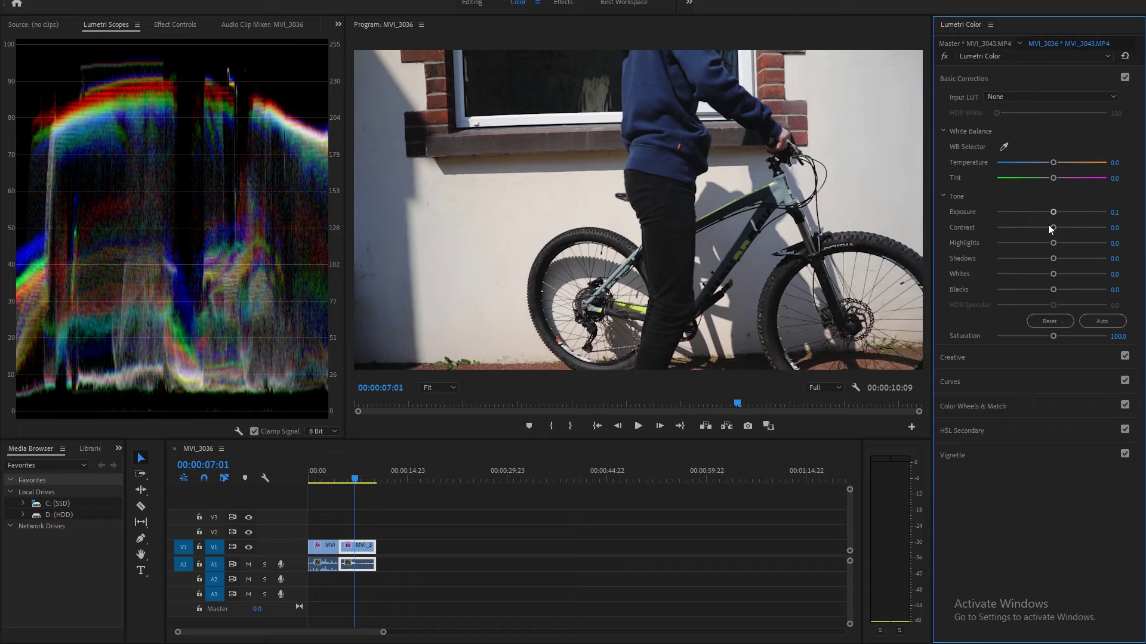
left_click_drag(1052, 214, 1049, 213)
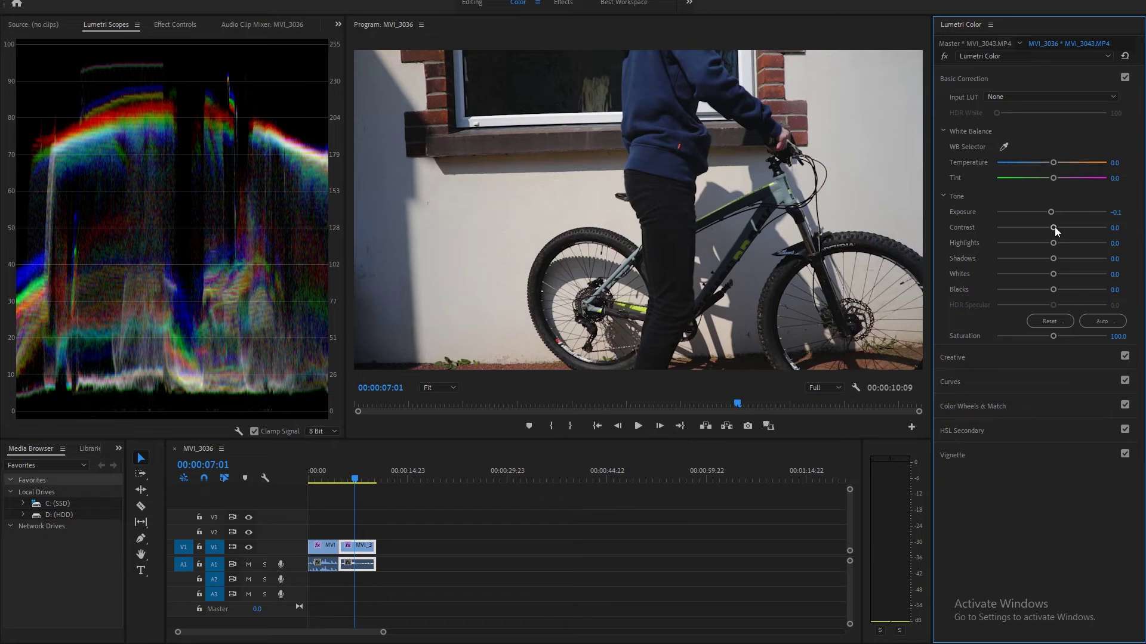
left_click_drag(1054, 228, 1053, 184)
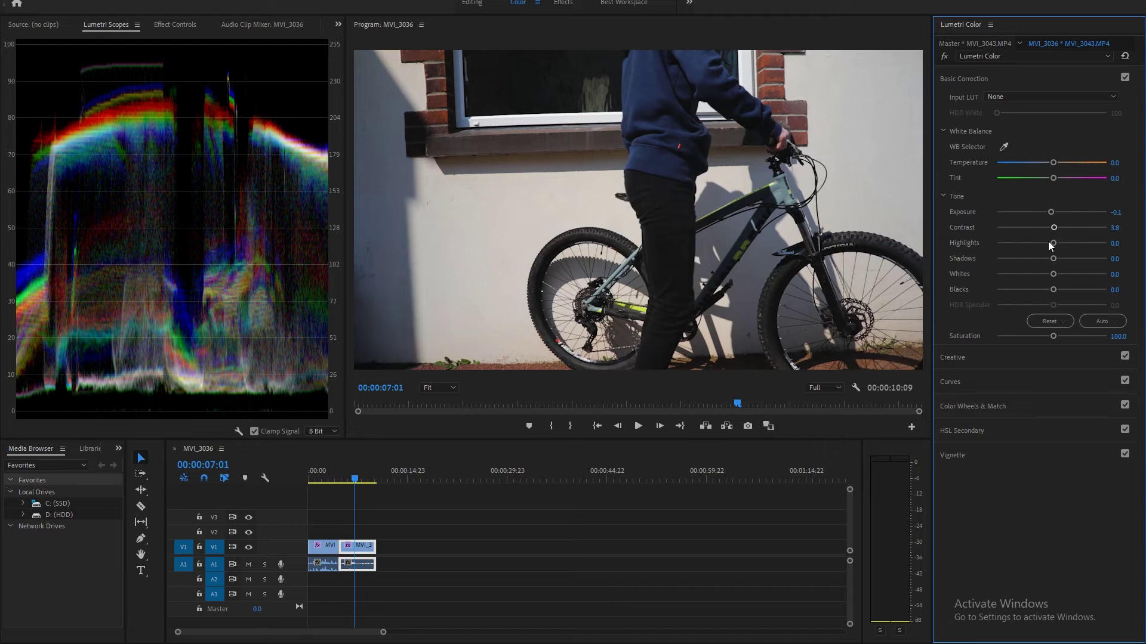
left_click_drag(1053, 244, 1058, 257)
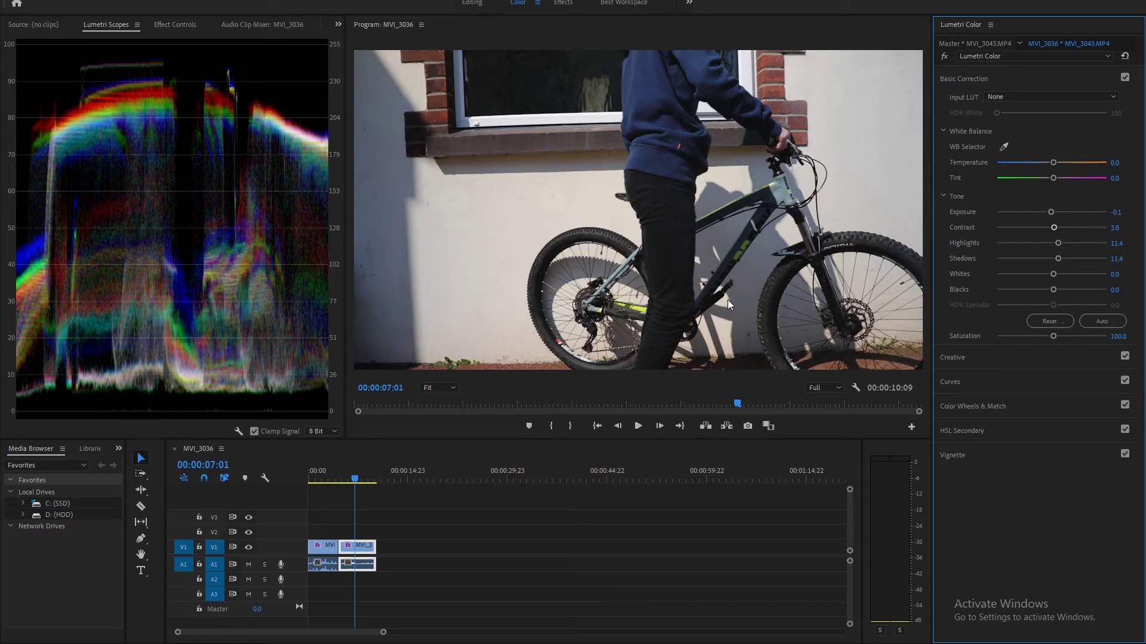
Step: Disable all six Lumetri sections on the second clip to view the ungraded image
left_click(980, 80)
left_click(1124, 78)
left_click(1125, 102)
left_click(1126, 126)
left_click(1126, 151)
left_click(1125, 175)
left_click(1125, 199)
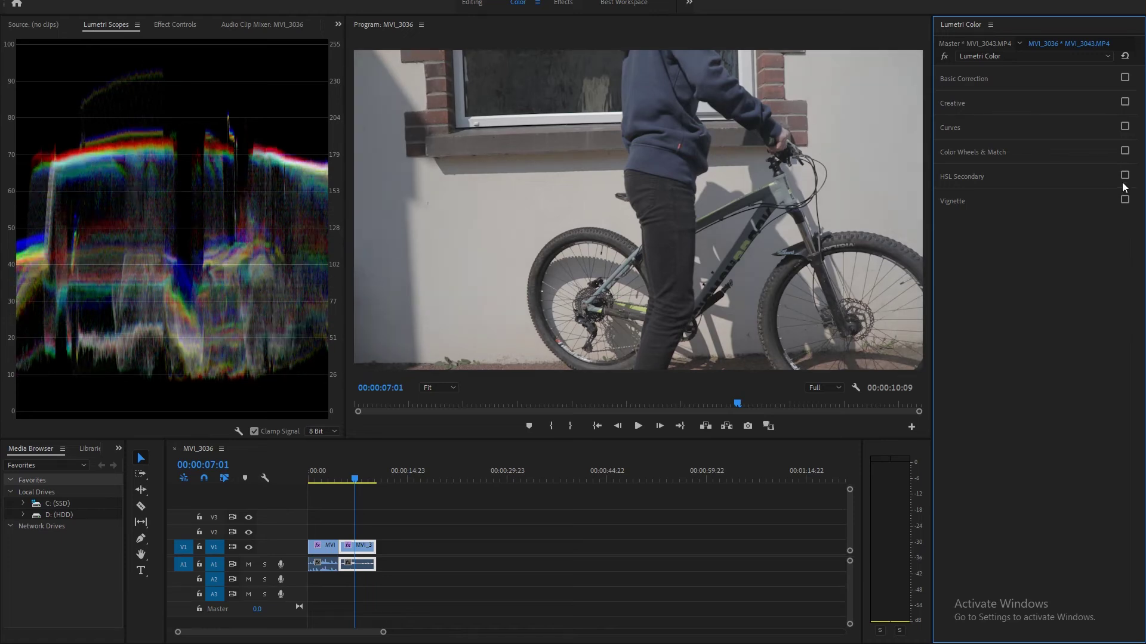
Step: Re-enable the second clip's Lumetri sections one by one to compare the graded image, finishing with Creative
left_click(1125, 200)
left_click(1125, 175)
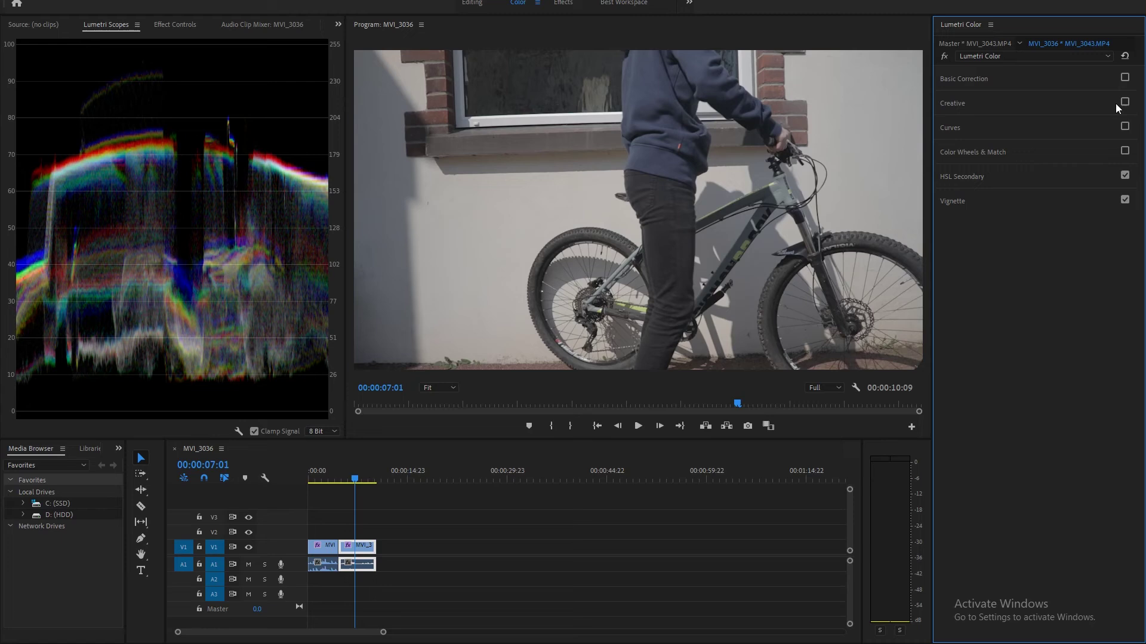
left_click(1125, 78)
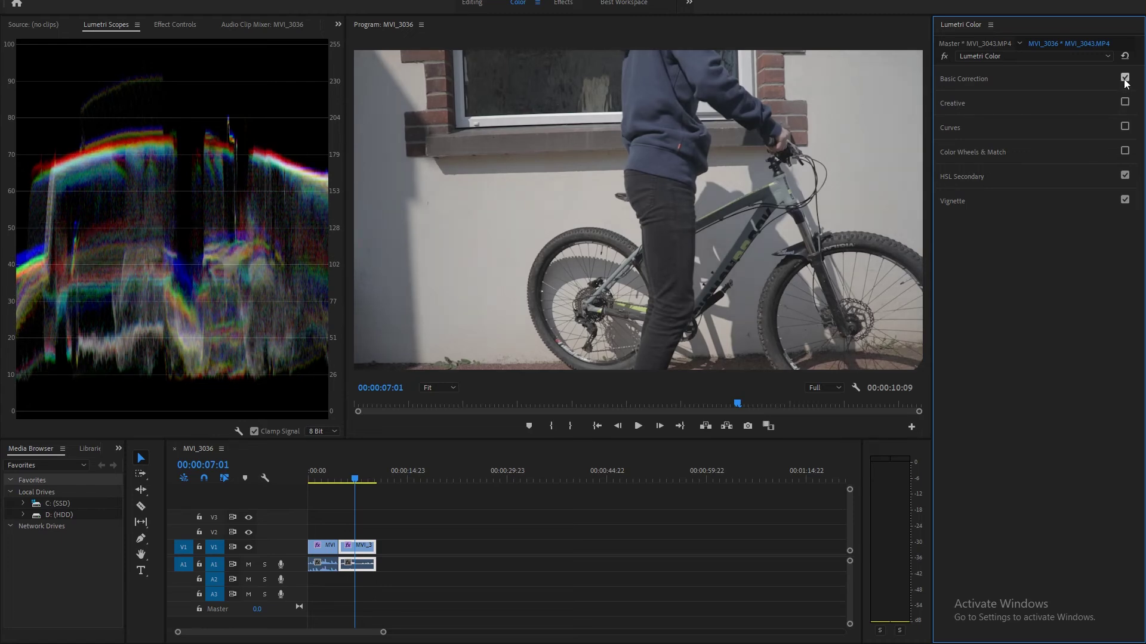
left_click(1124, 151)
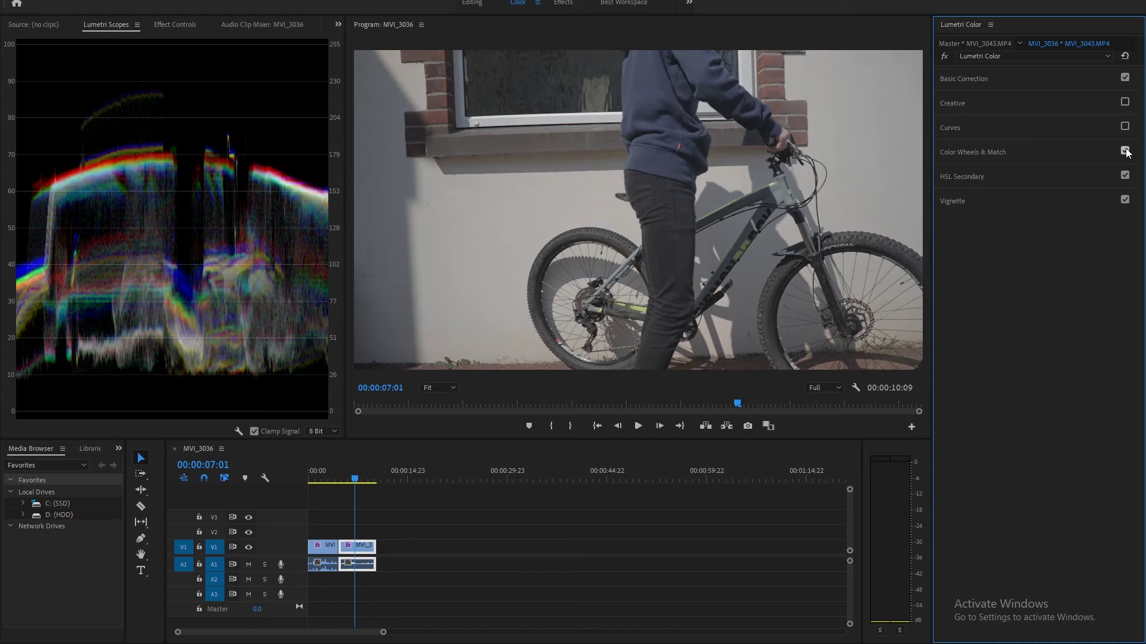
left_click(1126, 127)
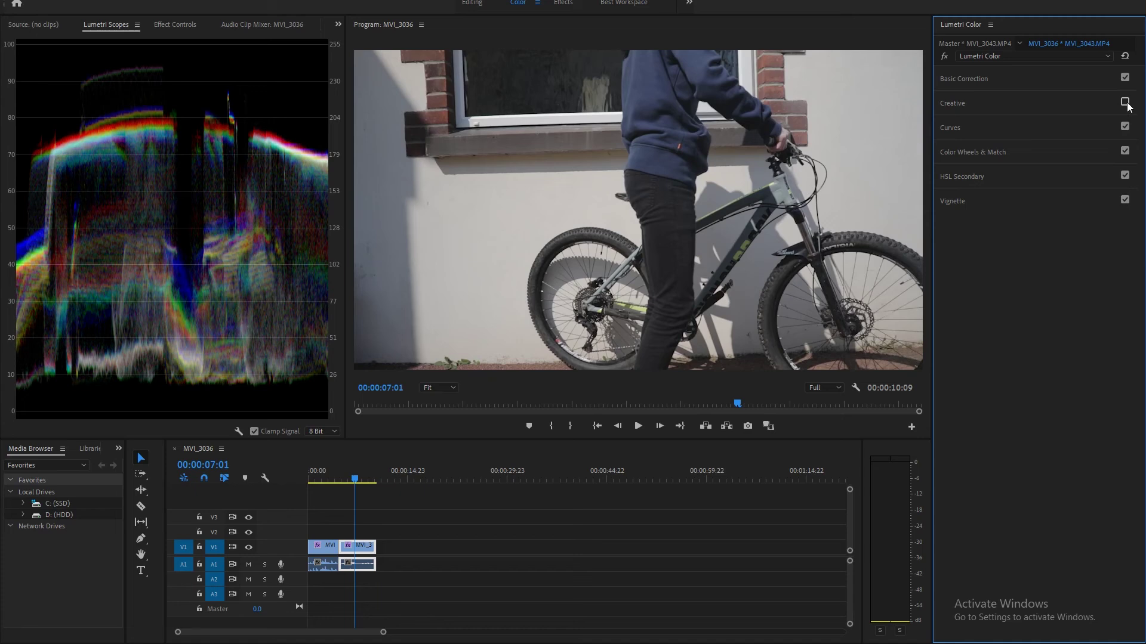
left_click(1125, 102)
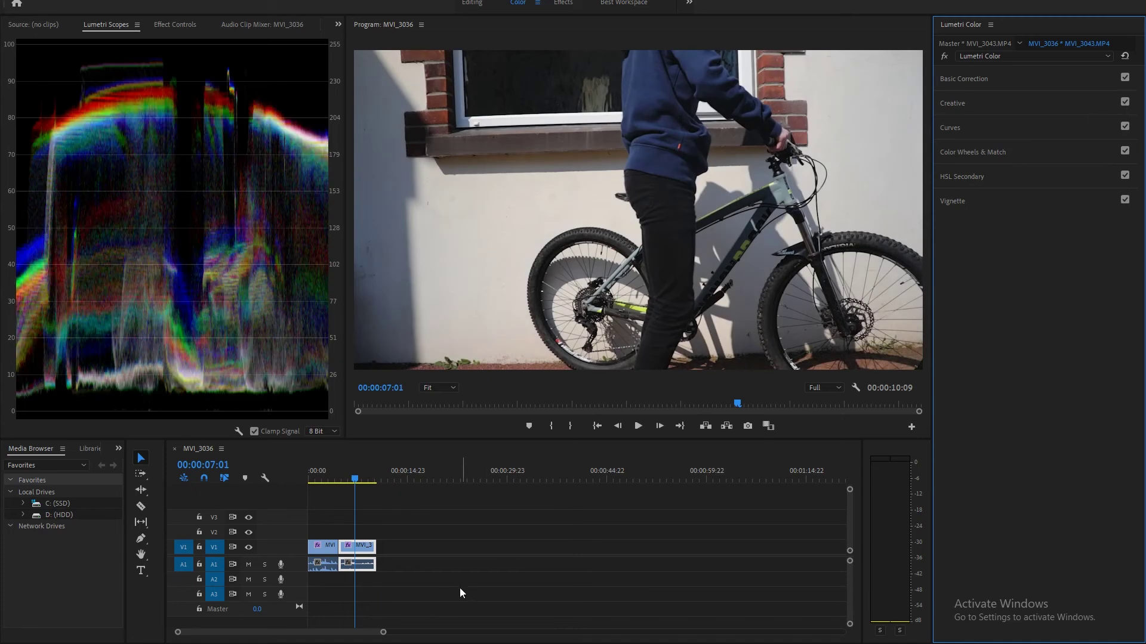
Step: Play the sequence forward and in reverse to review the finished grade on both bike clips
left_click(428, 559)
left_click(321, 482)
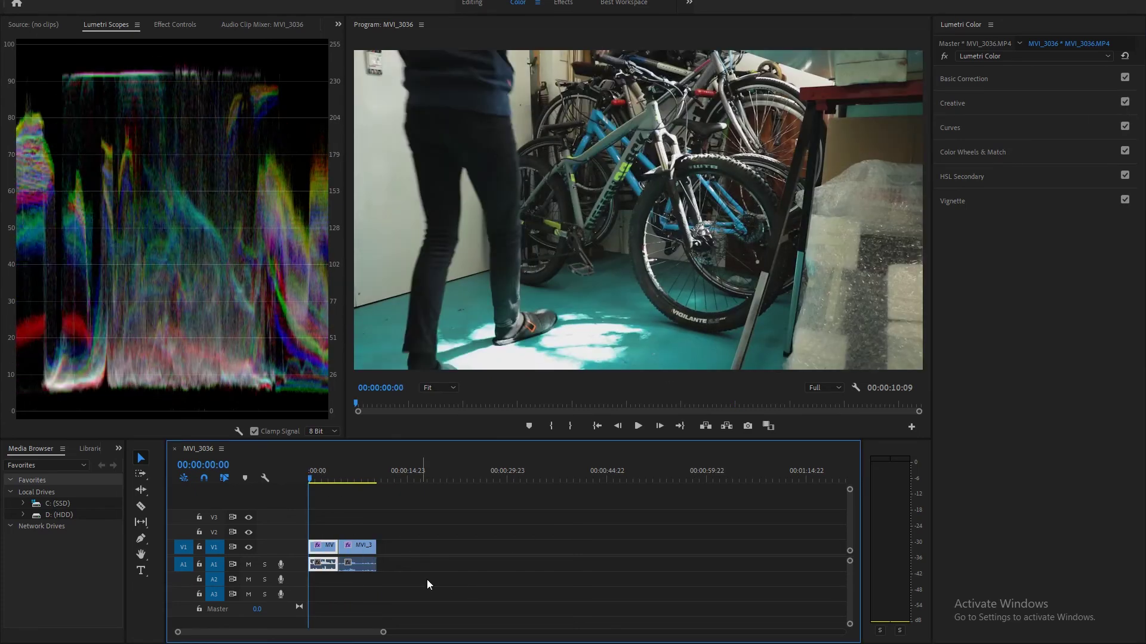
left_click(427, 614)
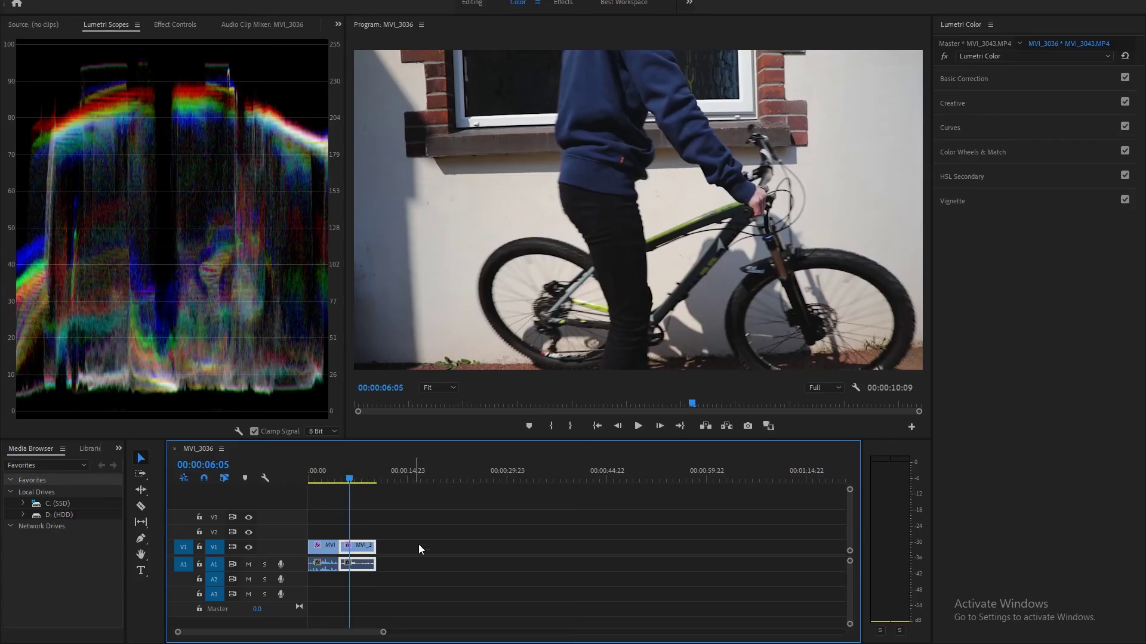
key("space")
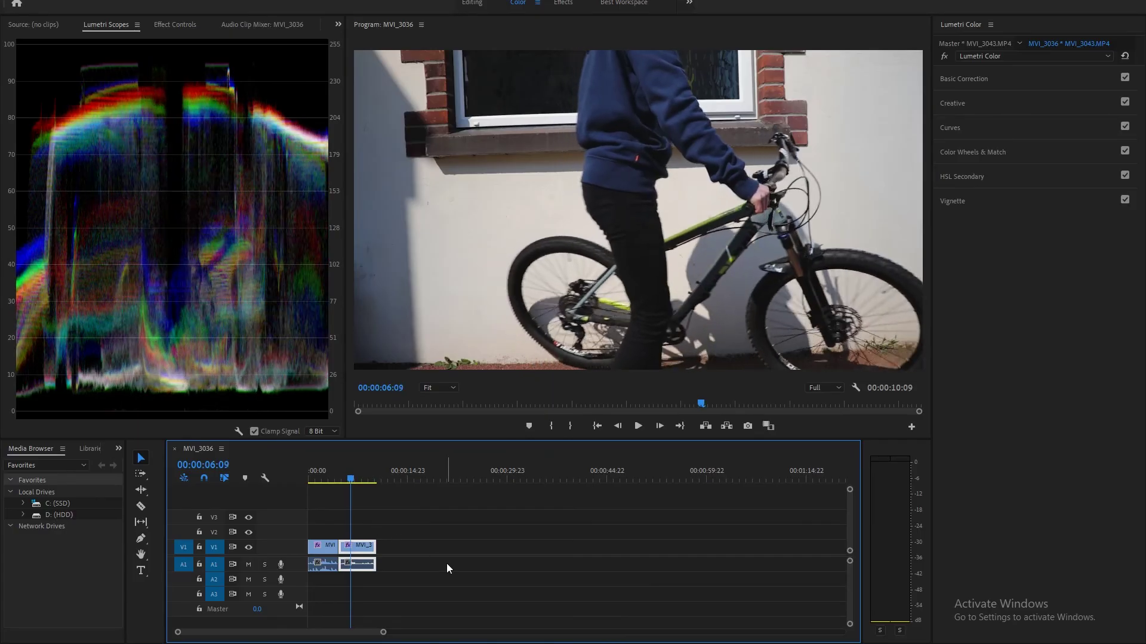
key("j")
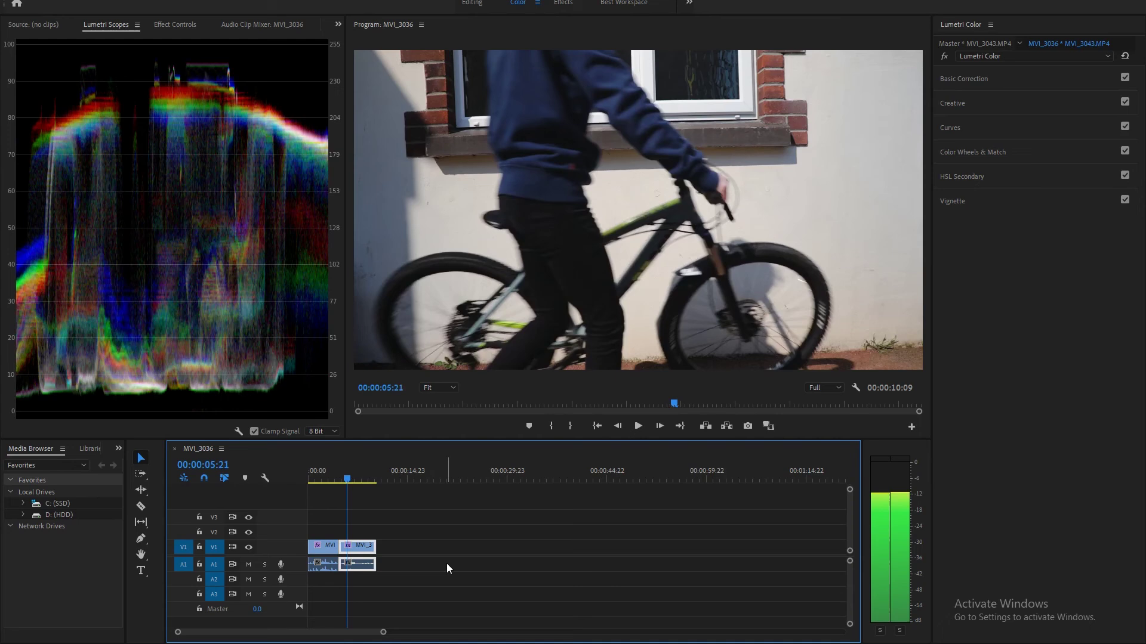
key("k")
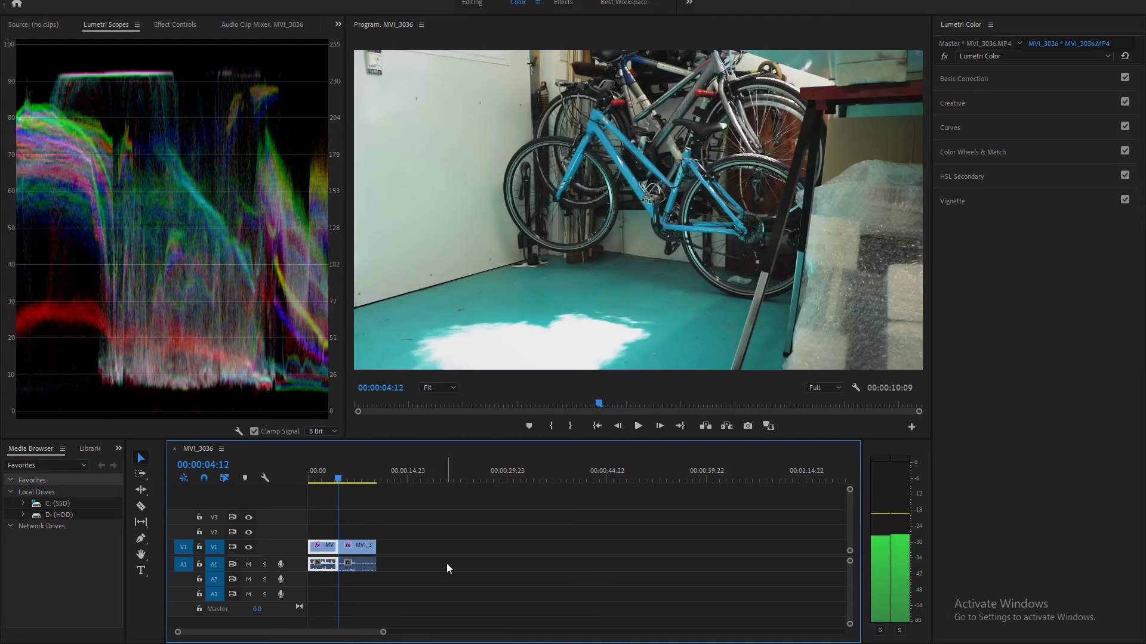
key("l")
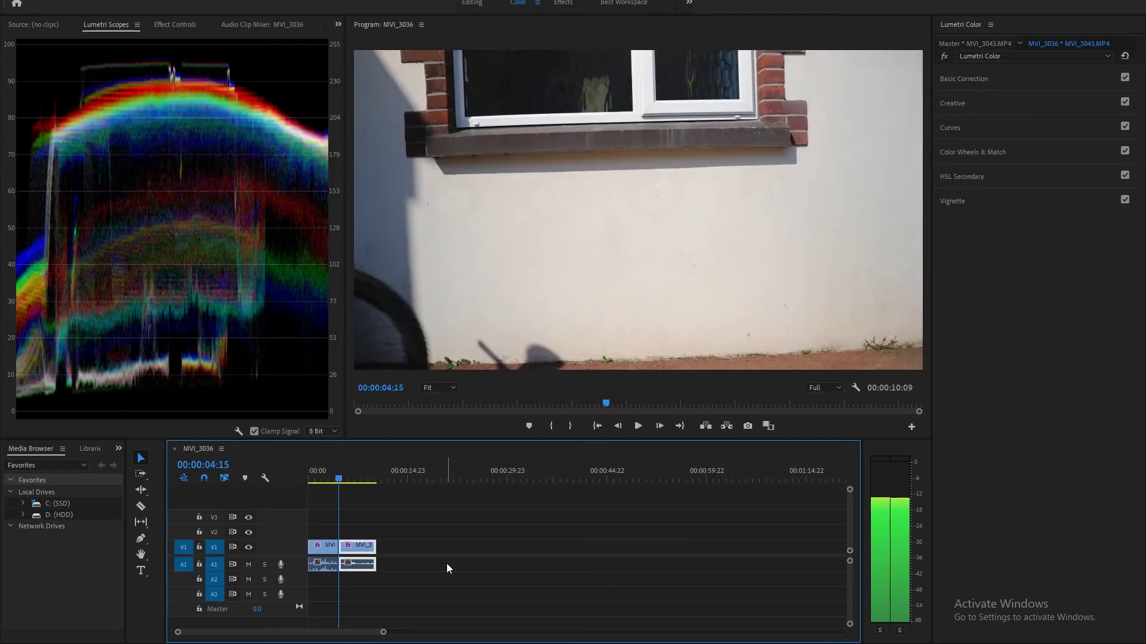
key("k")
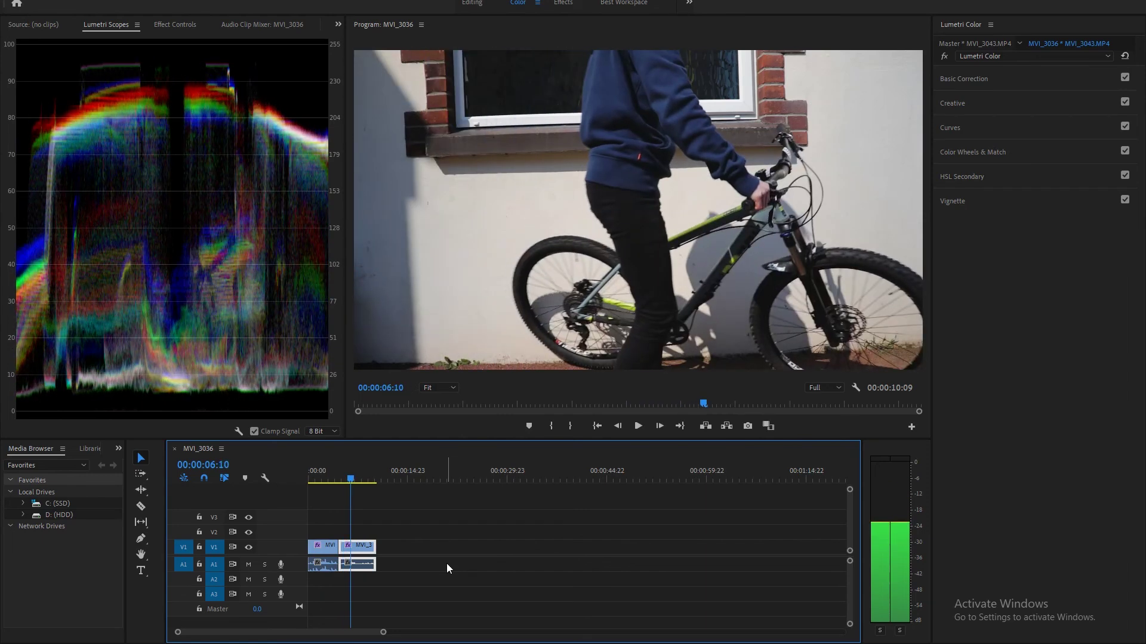